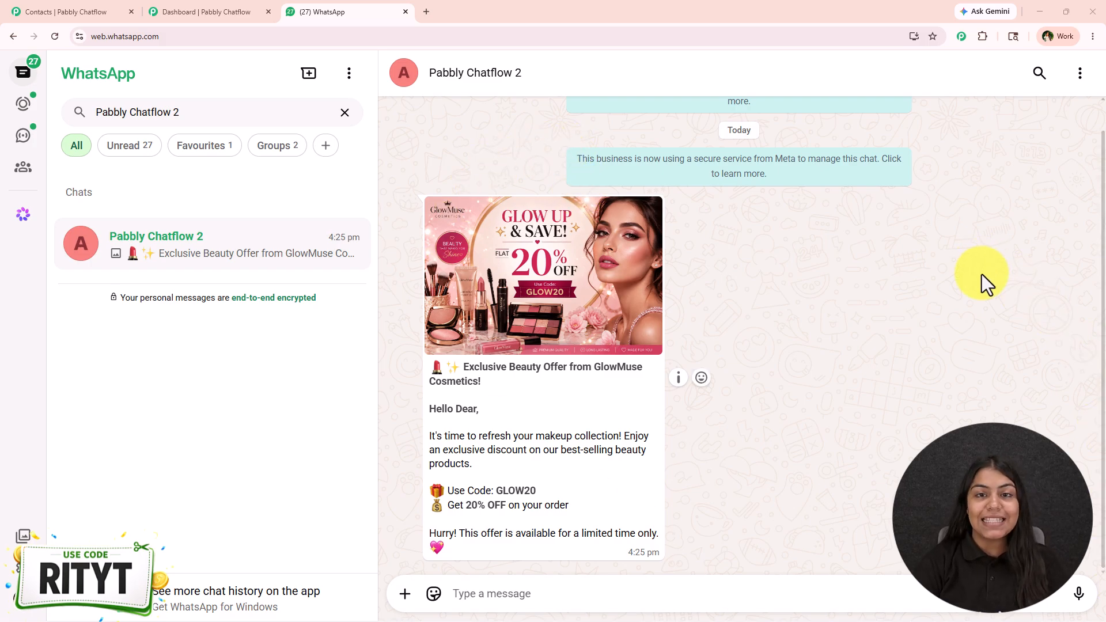
Open pabbly.com/chatflow in a new browser tab and dismiss the limited-offer popup
left_click(262, 9)
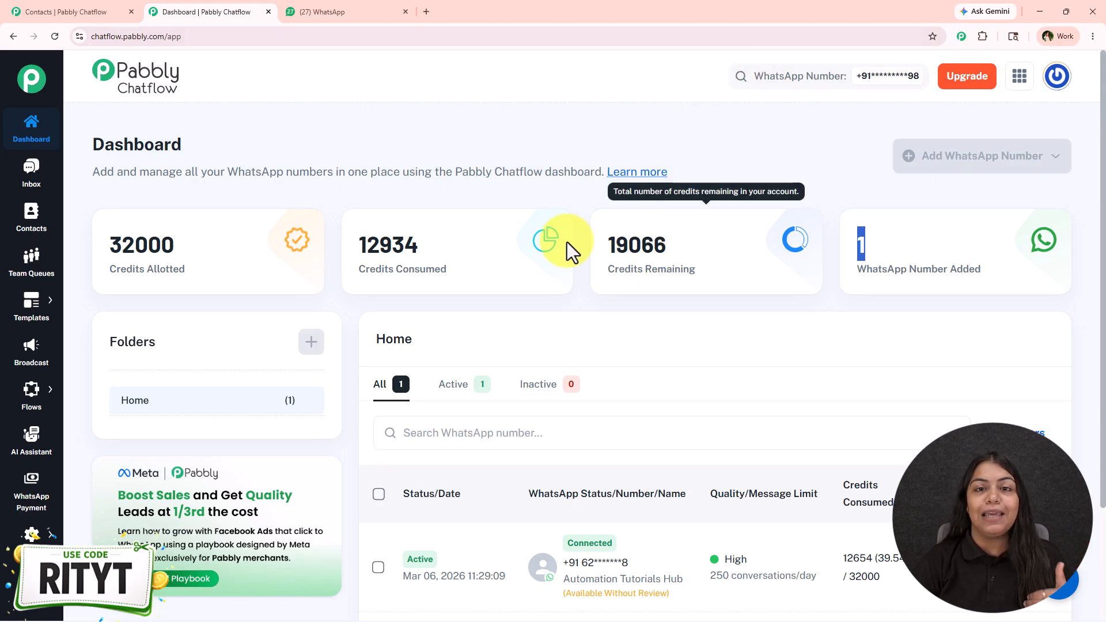
left_click(427, 5)
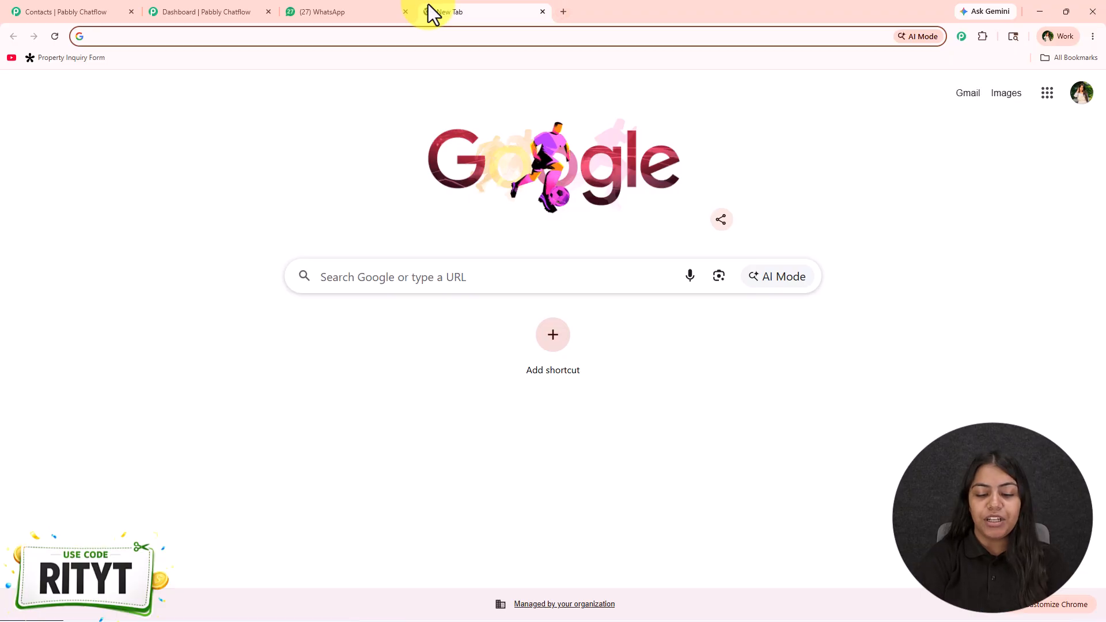
type("pabbly")
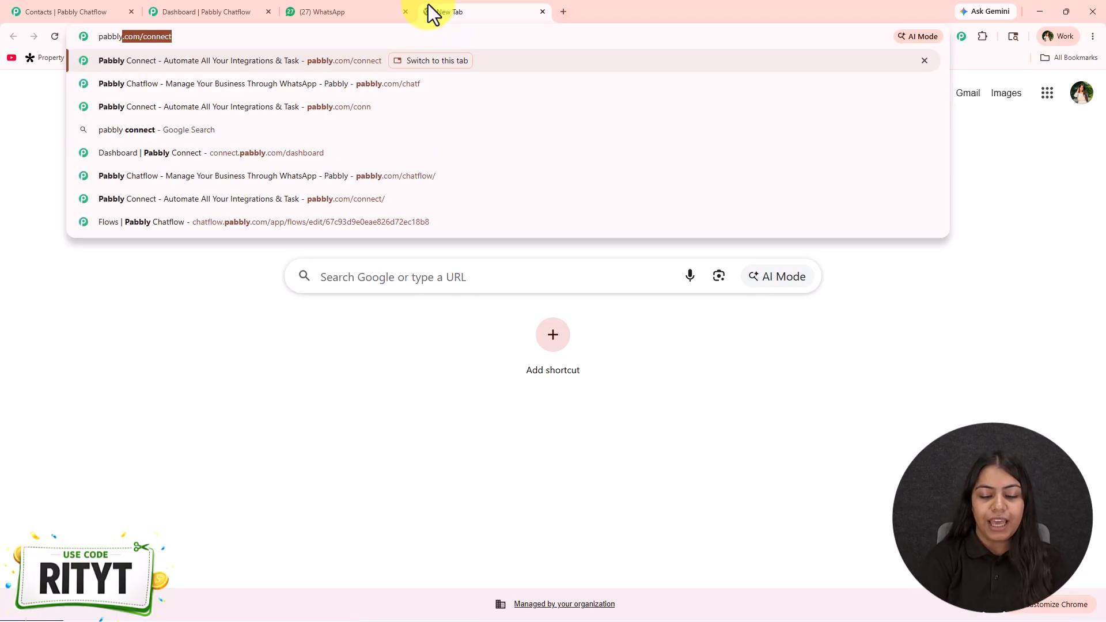
type(".com/chatflow")
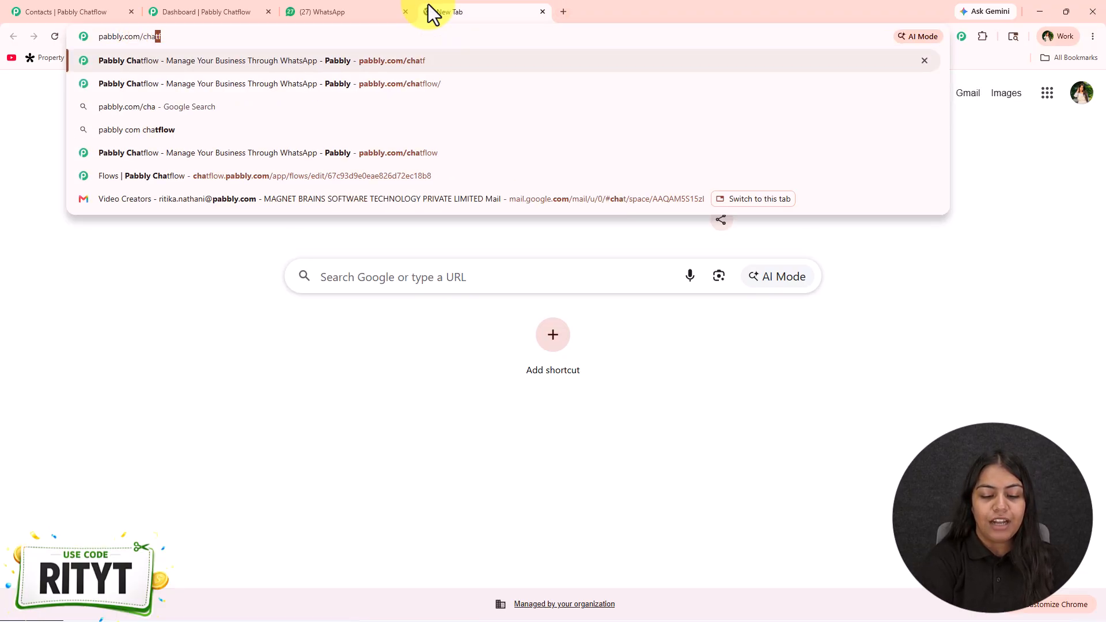
key("Return")
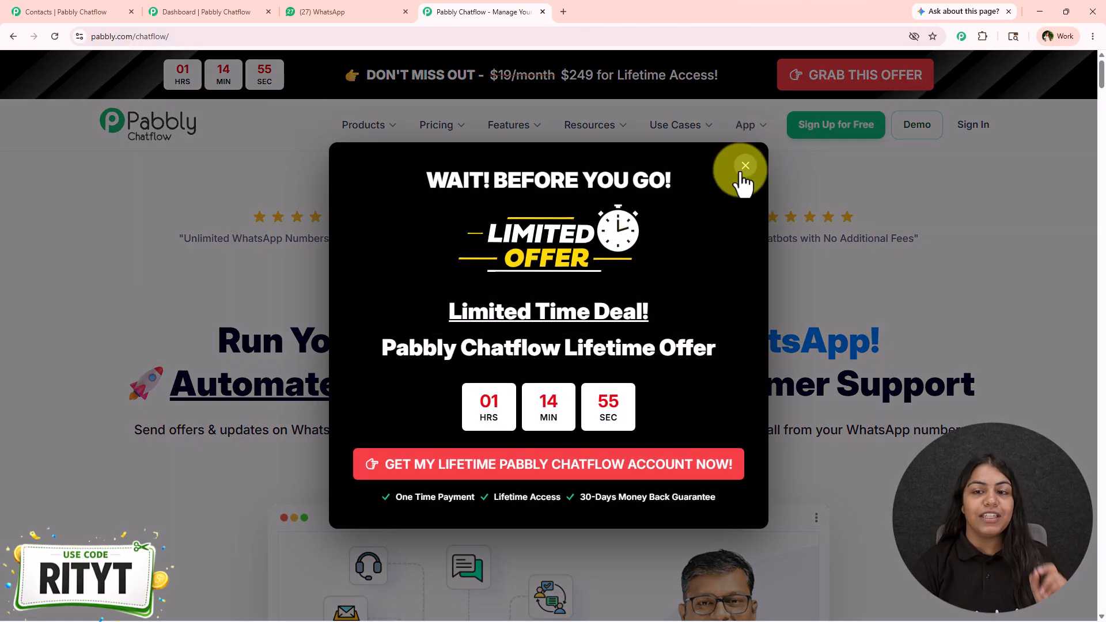
left_click(742, 166)
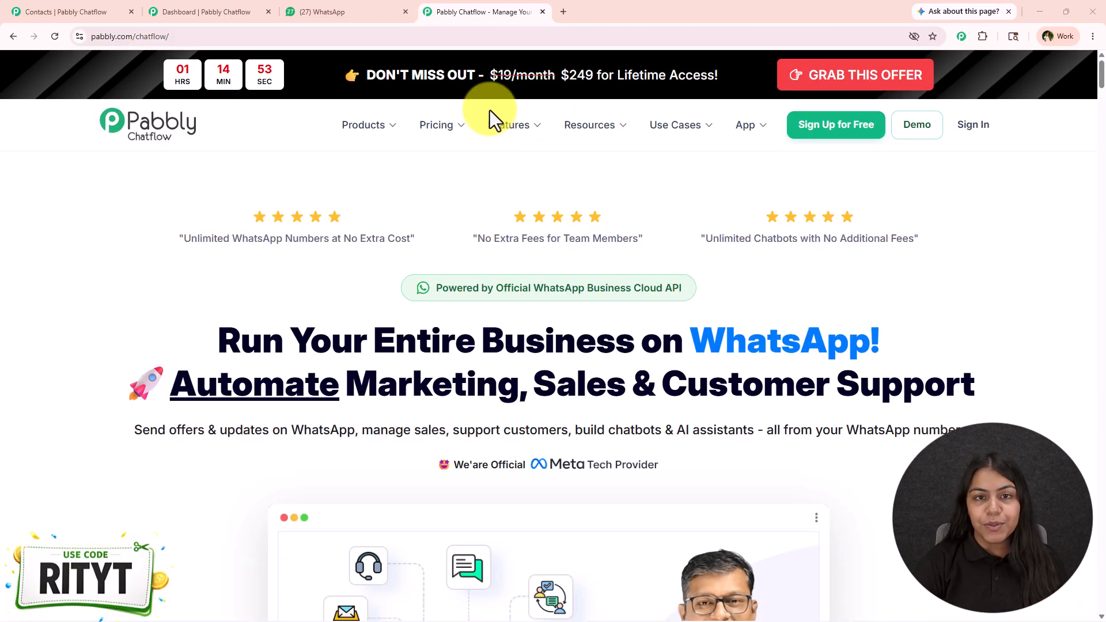
Check the GlowMuse Cosmetics offer message in WhatsApp Web and return to the Chatflow website
left_click(493, 118)
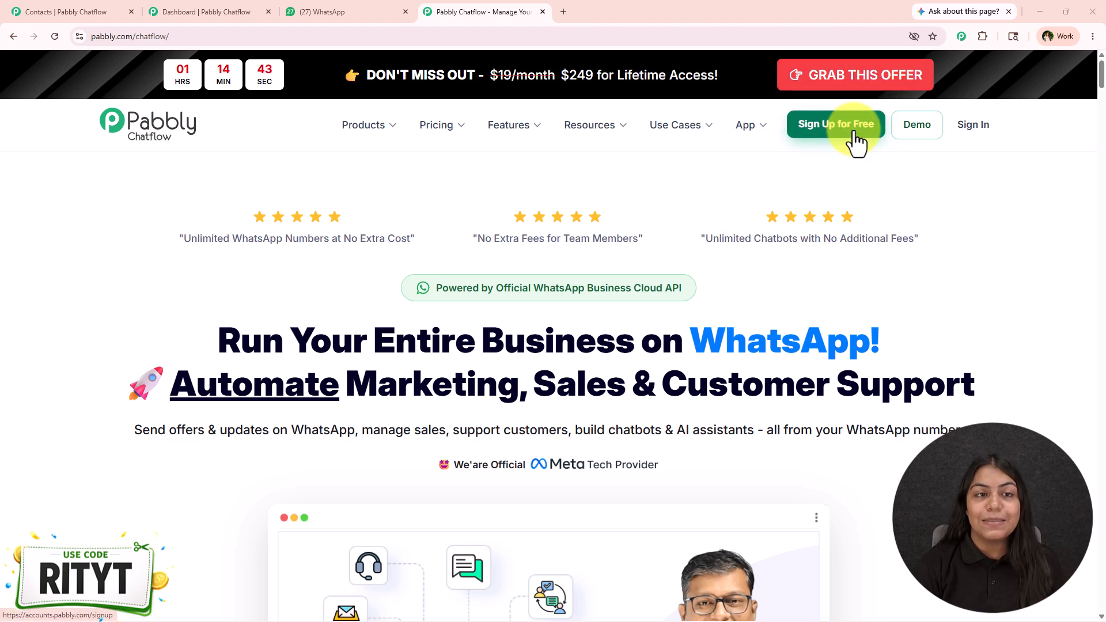
left_click(320, 11)
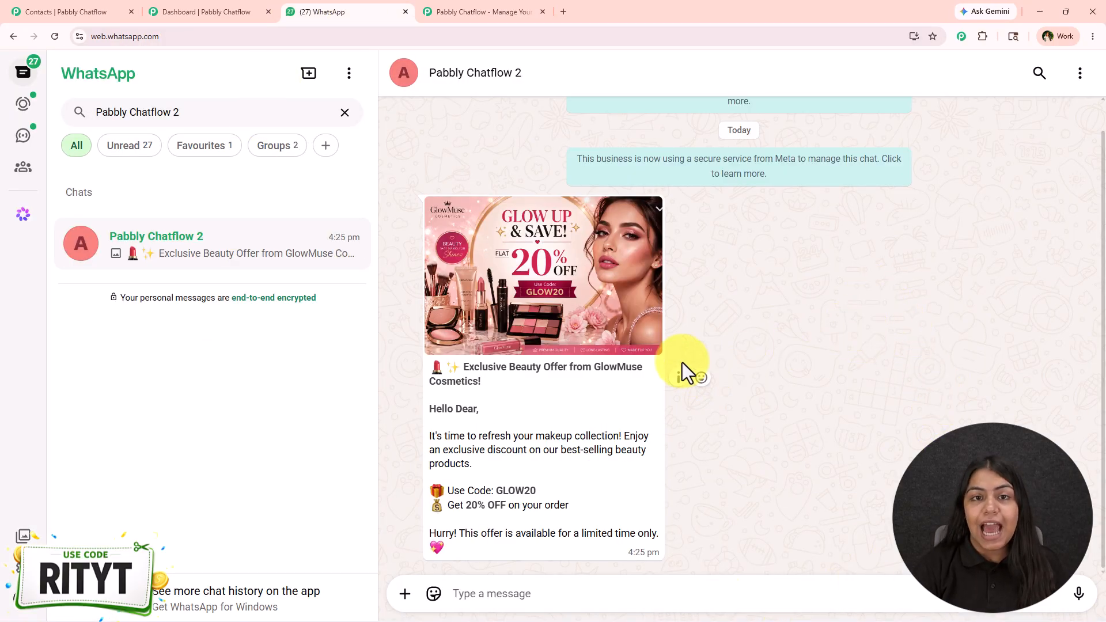
left_click(451, 4)
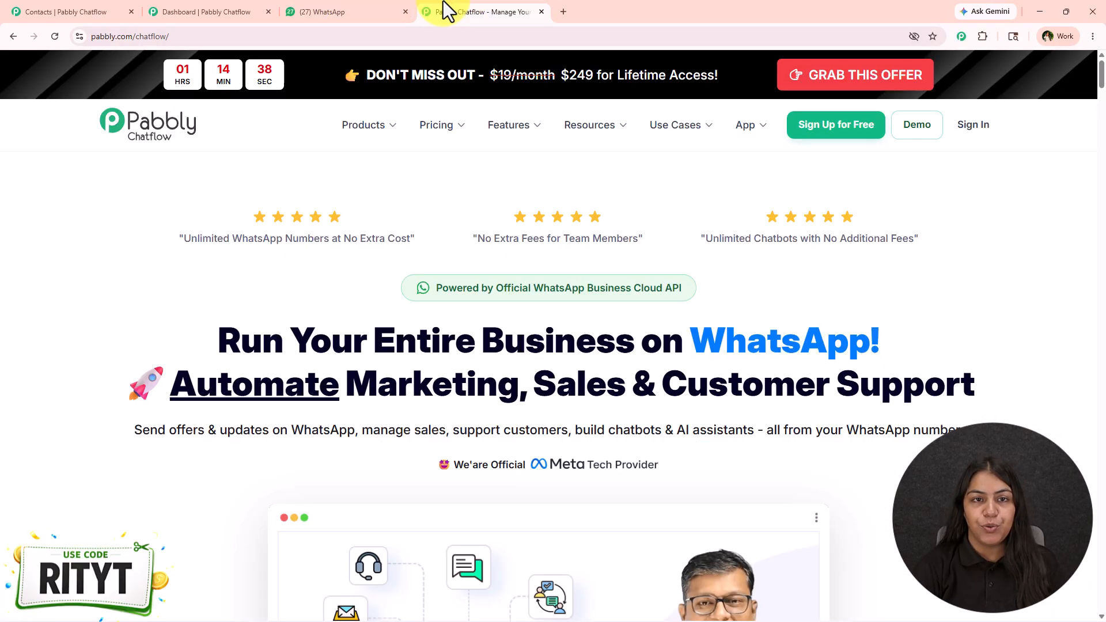
Open the lifetime offer page and examine the one-time plans' prices, credits and included features, dismissing the offer popup
left_click(916, 79)
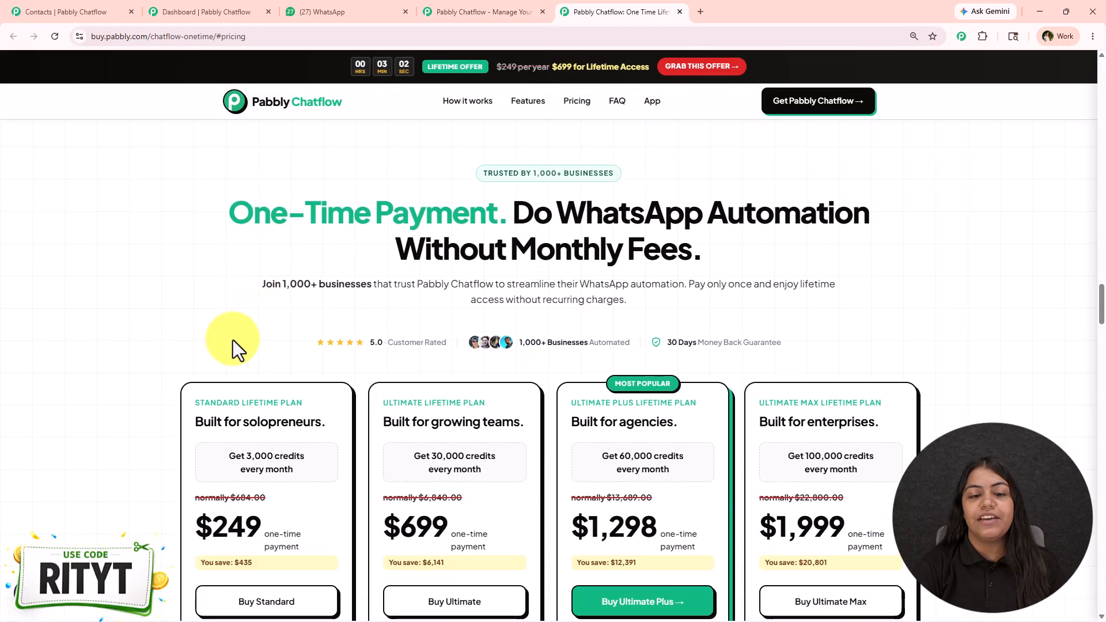
scroll(370, 425, "down", 6)
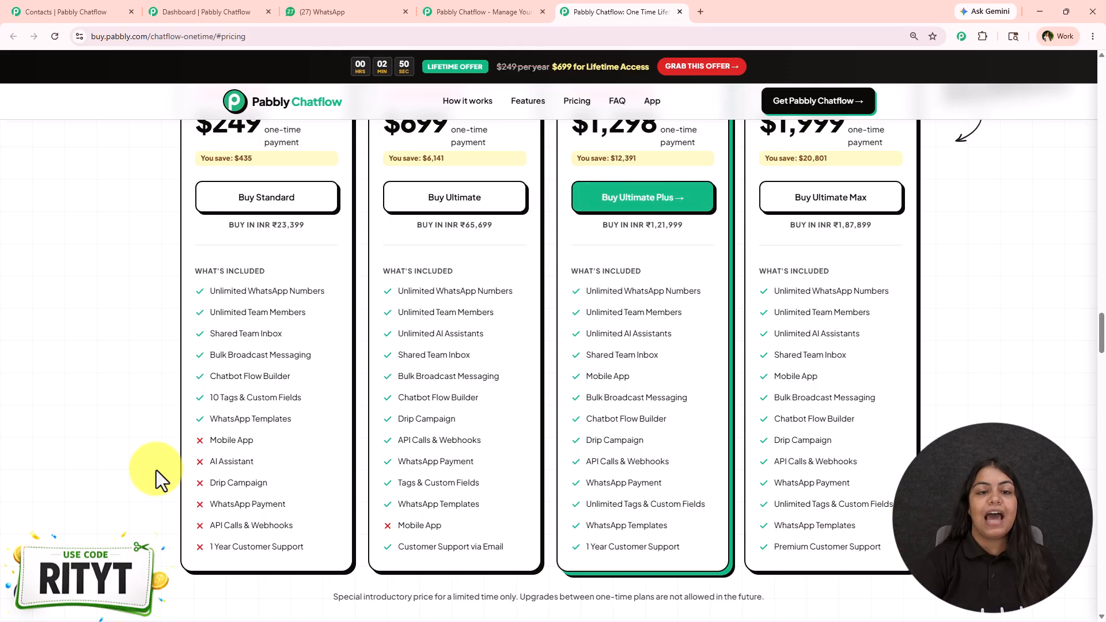
scroll(152, 492, "up", 1)
scroll(153, 492, "up", 10)
scroll(225, 214, "down", 3)
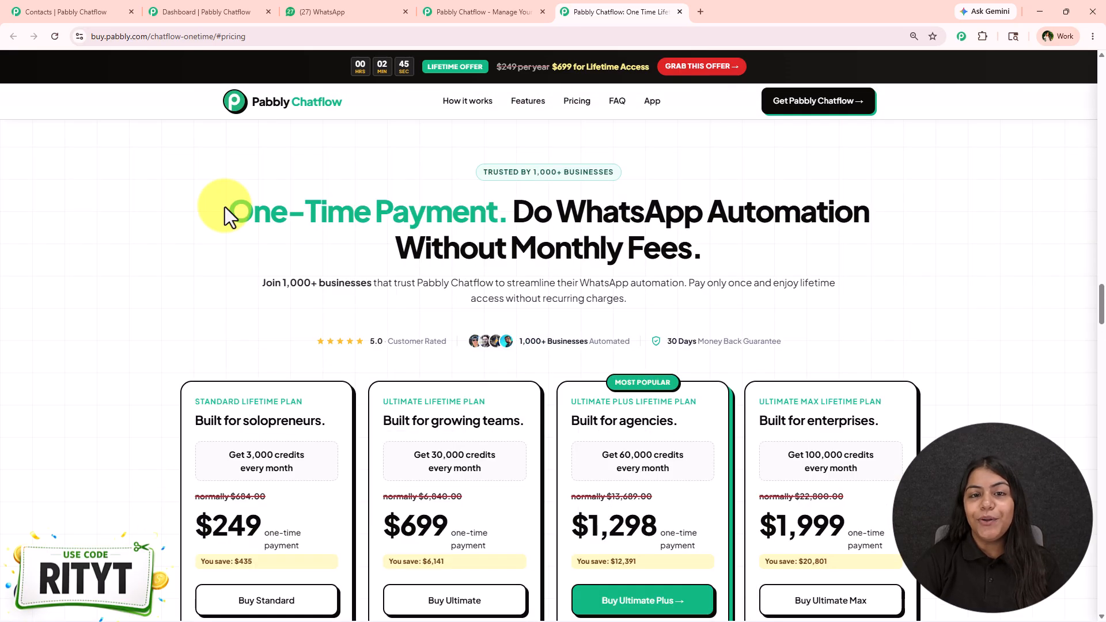
left_click_drag(193, 213, 1004, 252)
left_click(517, 212)
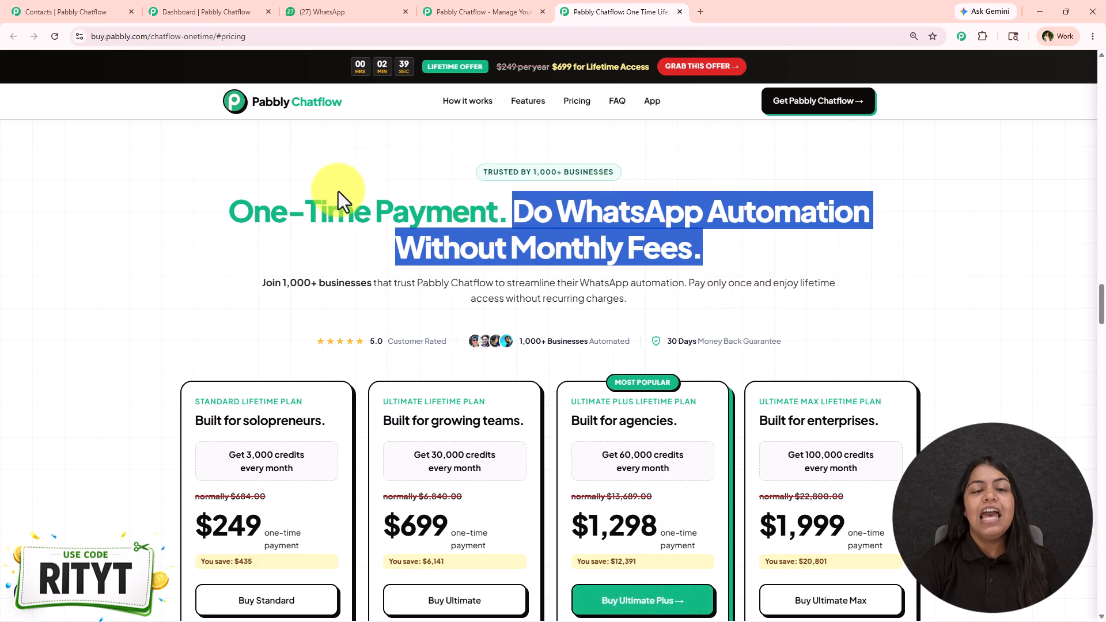
mouse_move(661, 5)
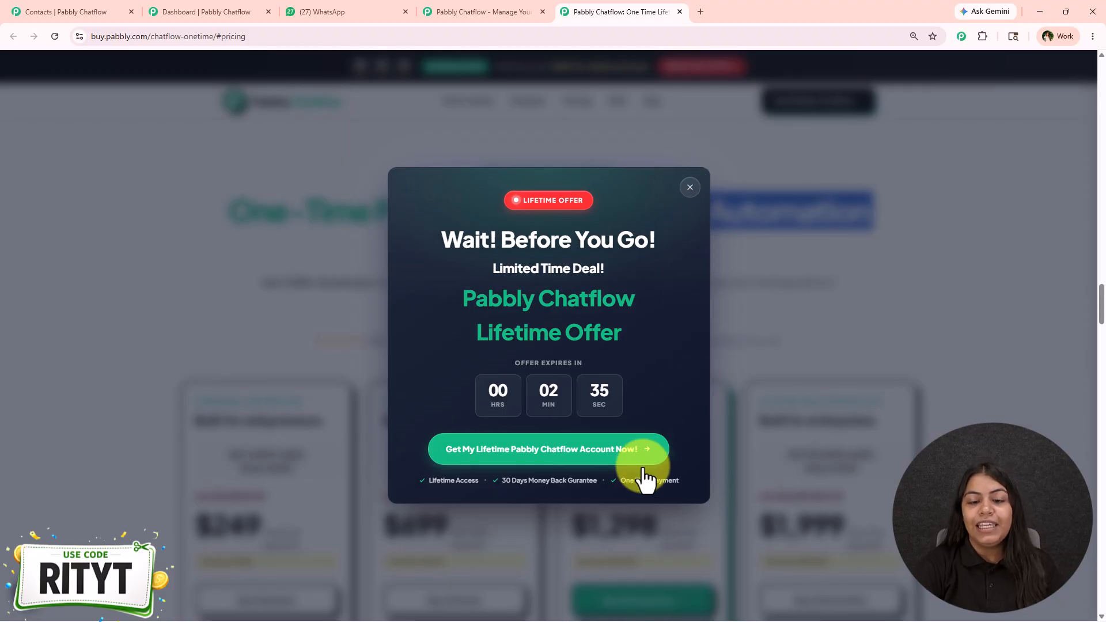
left_click(689, 188)
scroll(628, 219, "down", 4)
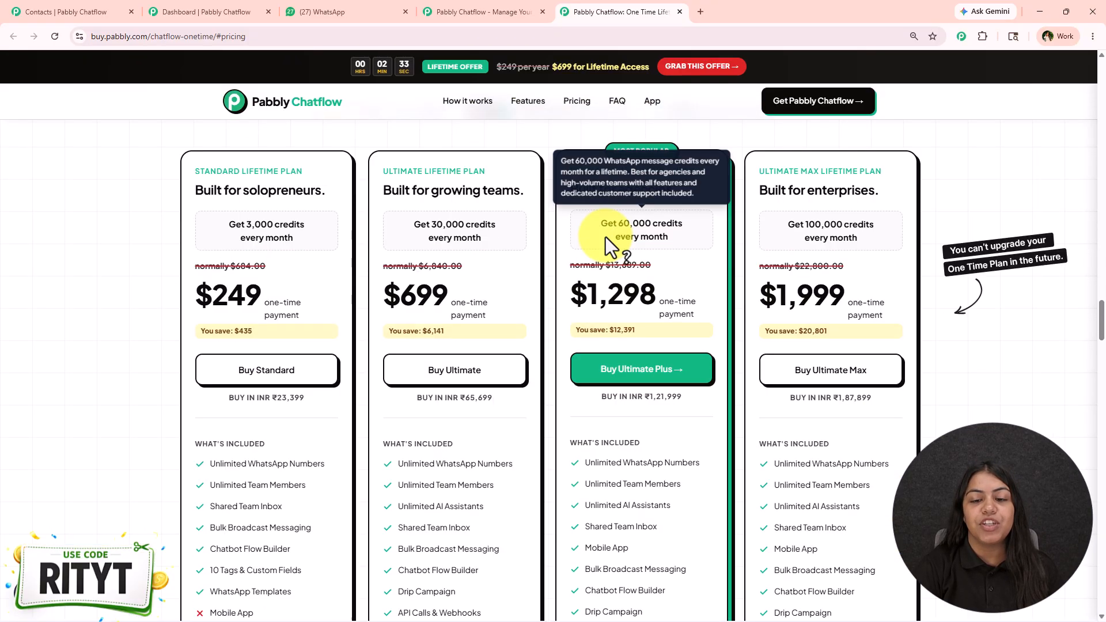
scroll(634, 253, "down", 3)
Close the lifetime offer page and the Chatflow website, returning to the Chatflow dashboard
left_click(680, 11)
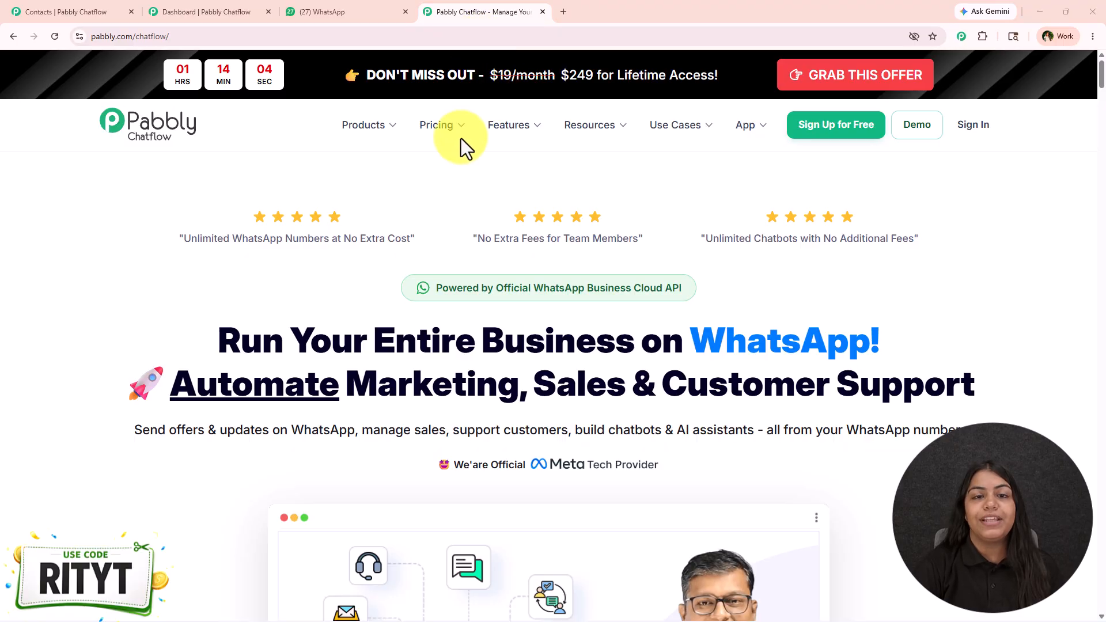
left_click(198, 11)
left_click(543, 12)
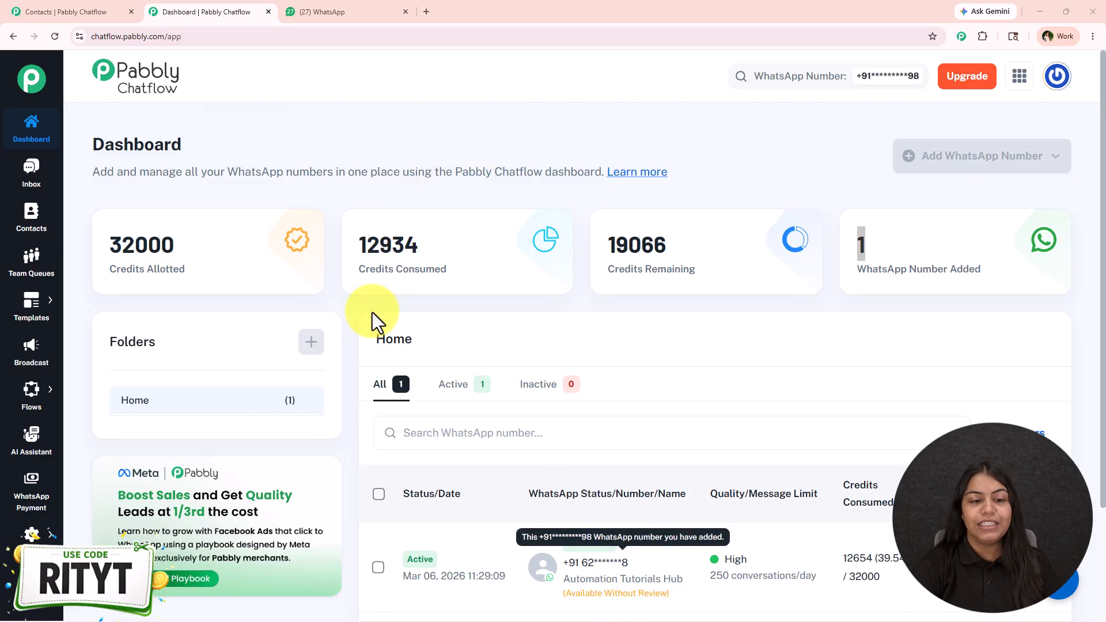
Examine the dashboard overview and the list of connected WhatsApp numbers, closing the number selector without changing the selection
scroll(666, 420, "down", 3)
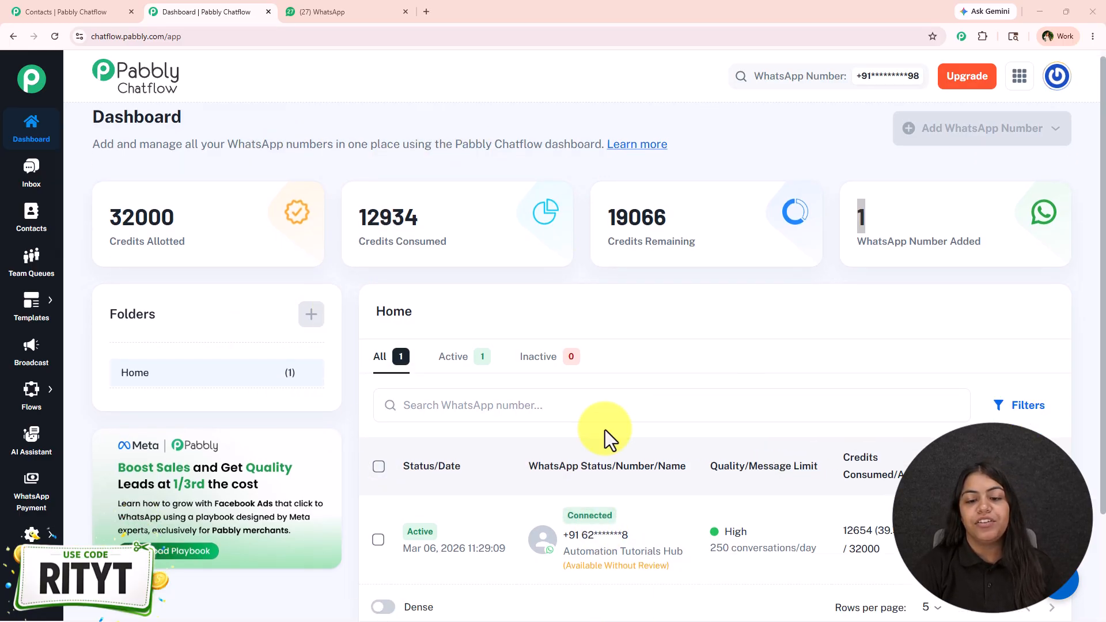
scroll(798, 296, "up", 3)
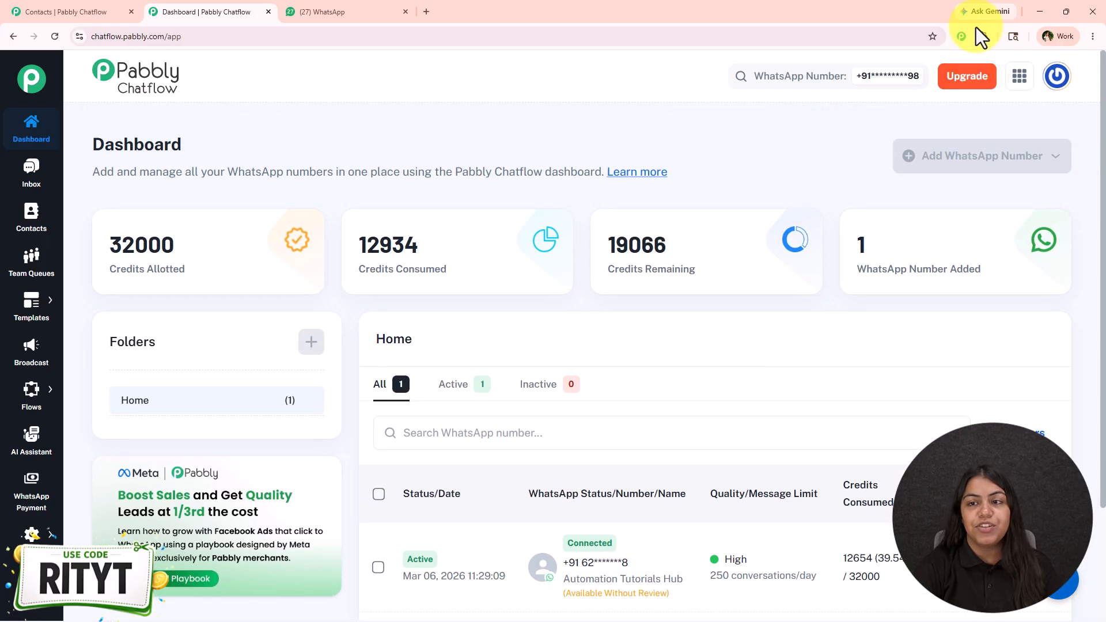
left_click(901, 74)
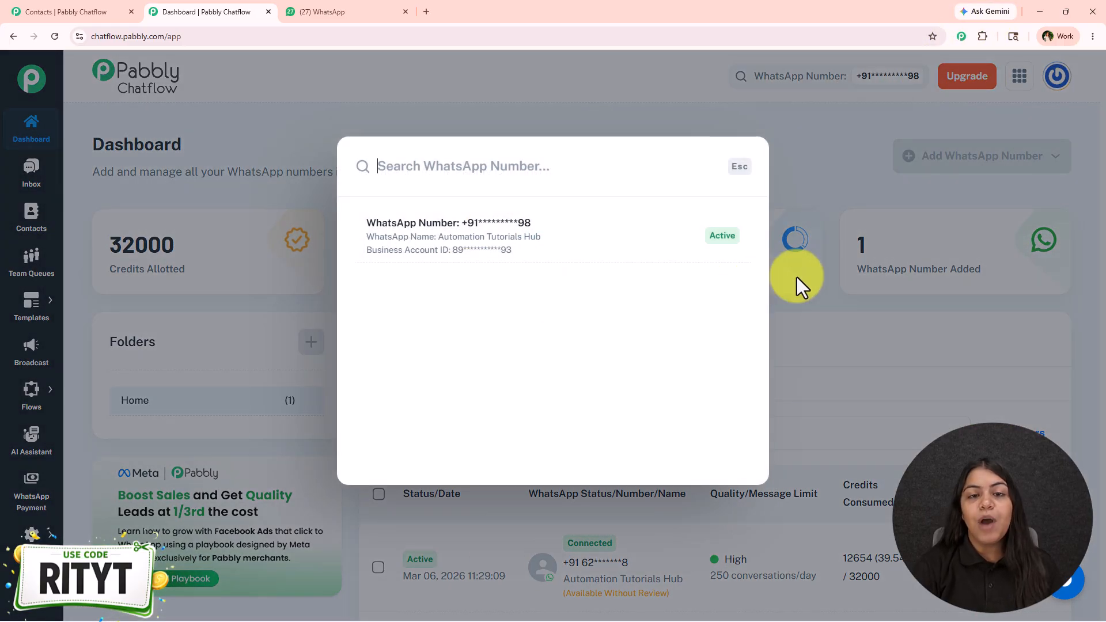
left_click(821, 344)
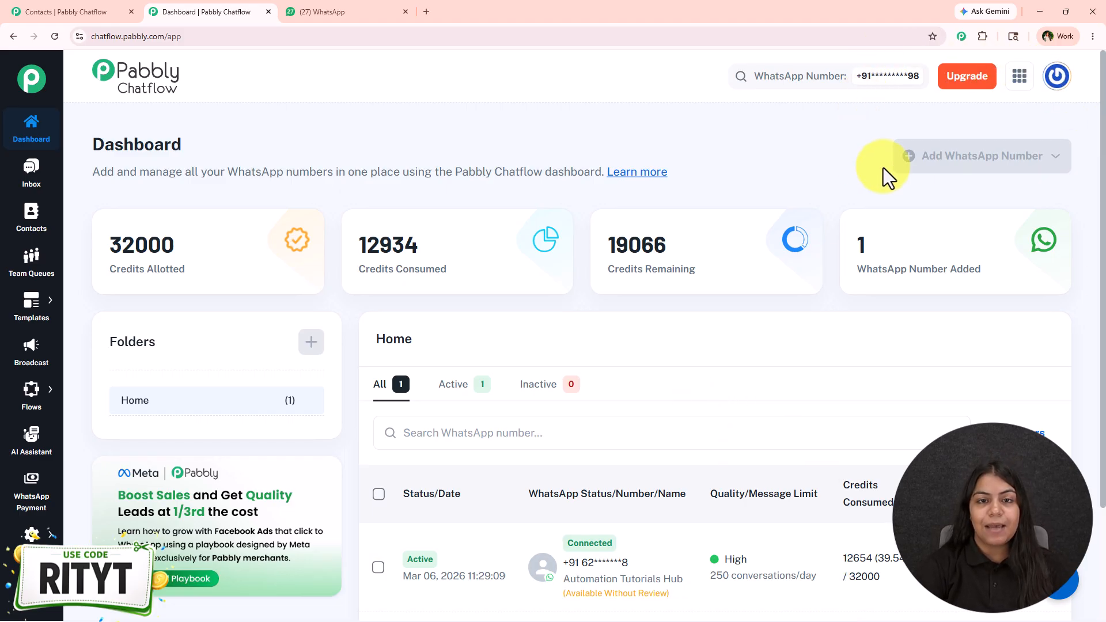
Start a new WhatsApp broadcast and choose Broadcast Campaign as its type
left_click(3, 366)
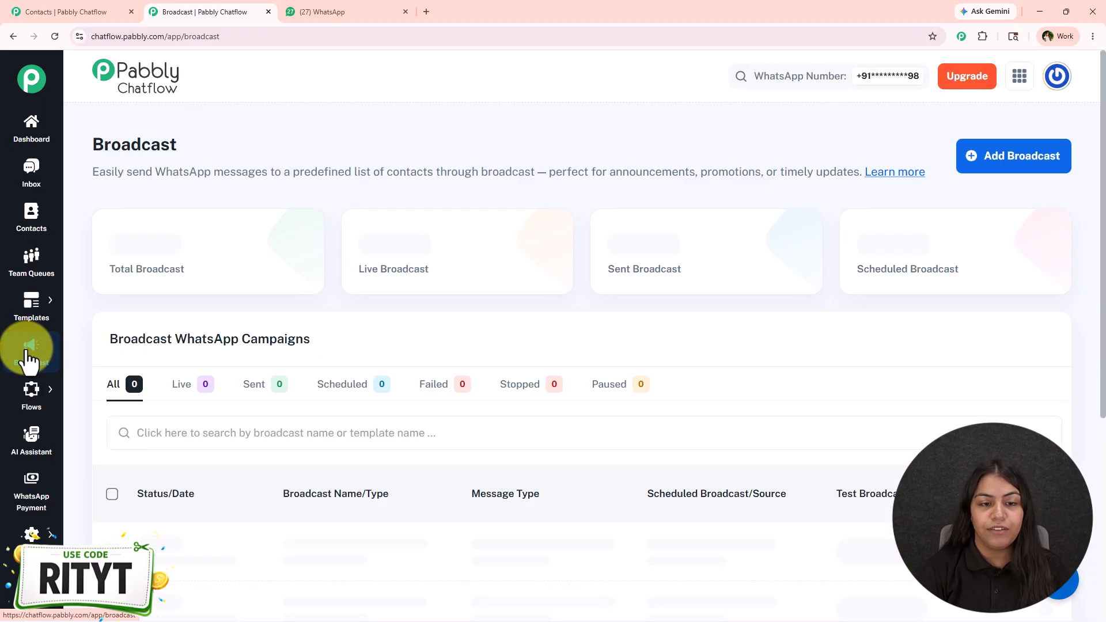
left_click(1039, 159)
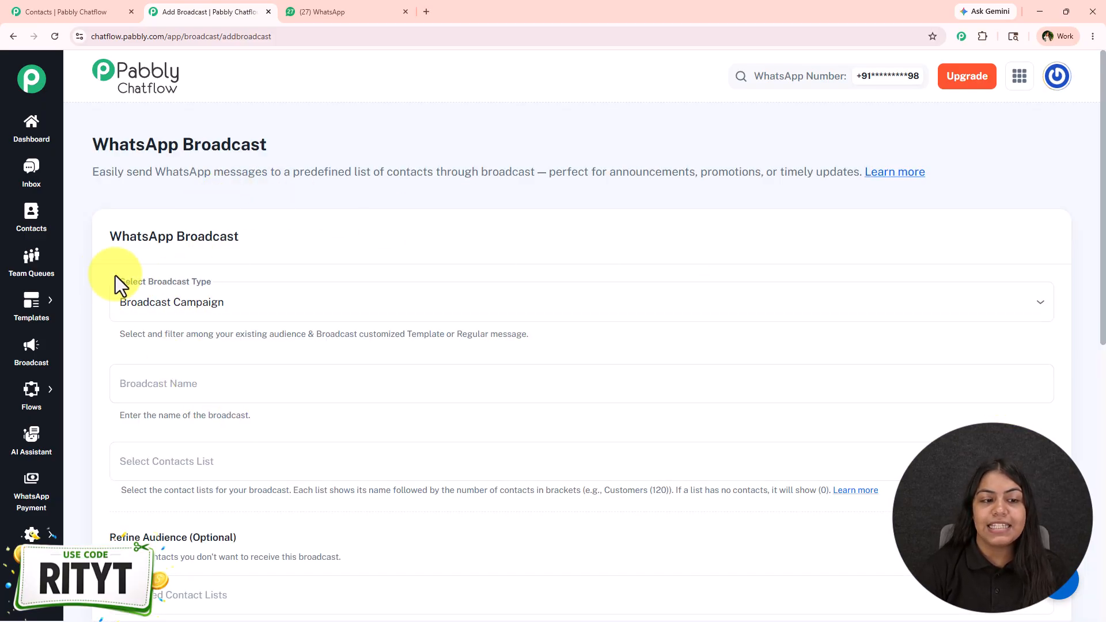
left_click(310, 311)
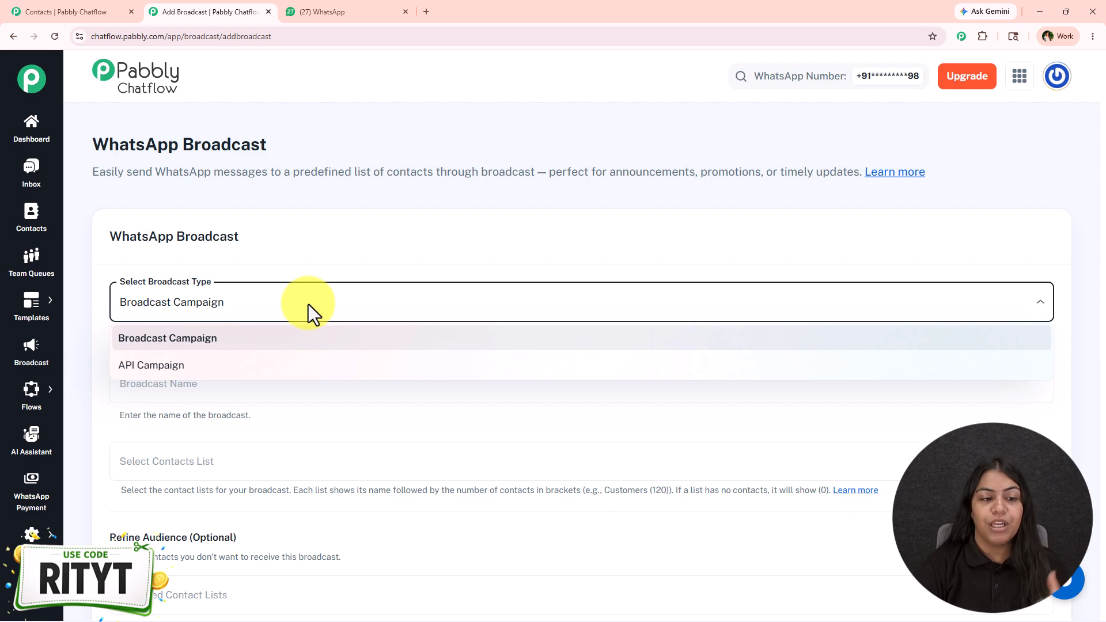
left_click(254, 345)
Name the broadcast GLOW20 and continue to the contact list selection
scroll(271, 279, "down", 2)
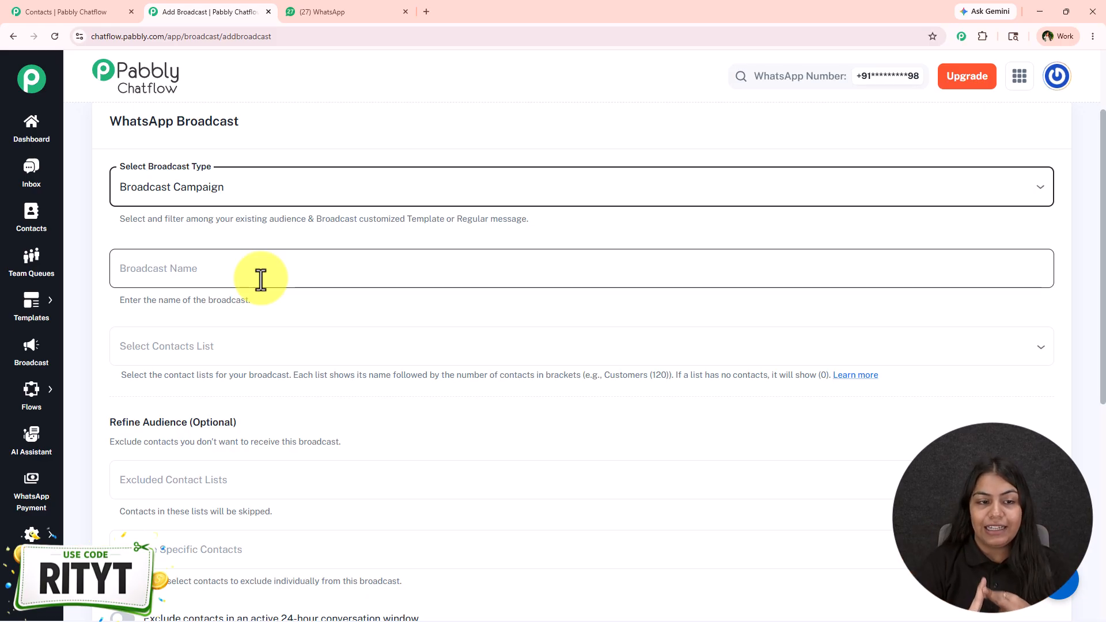
left_click(261, 280)
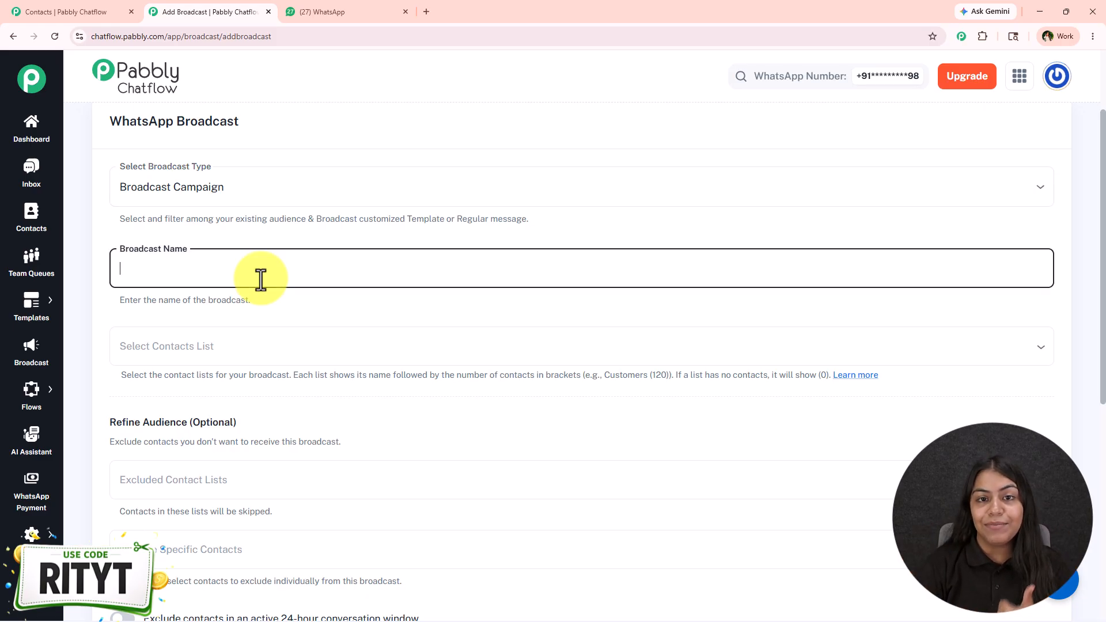
type("GLOW20")
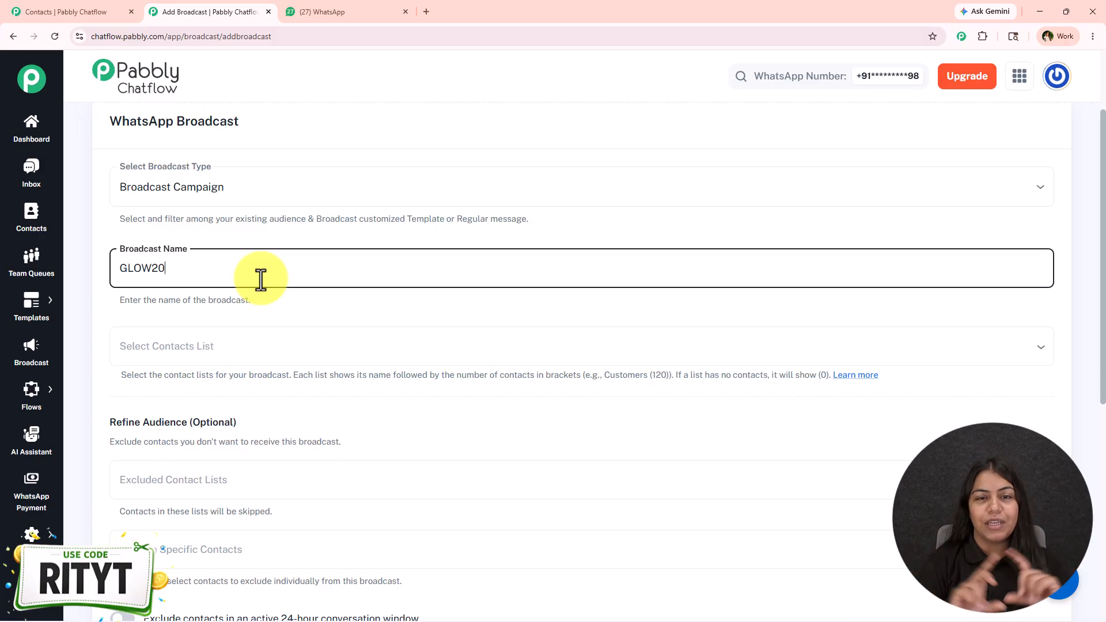
scroll(277, 299, "down", 1)
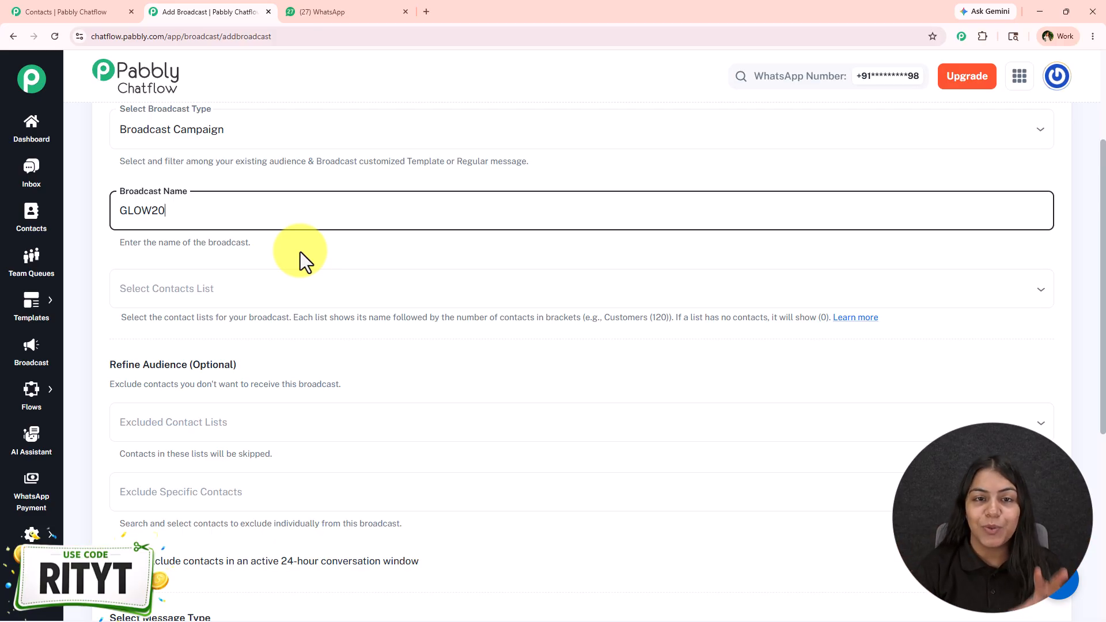
Switch to the already open Contacts page and look through the contact lists and saved contacts
left_click(64, 7)
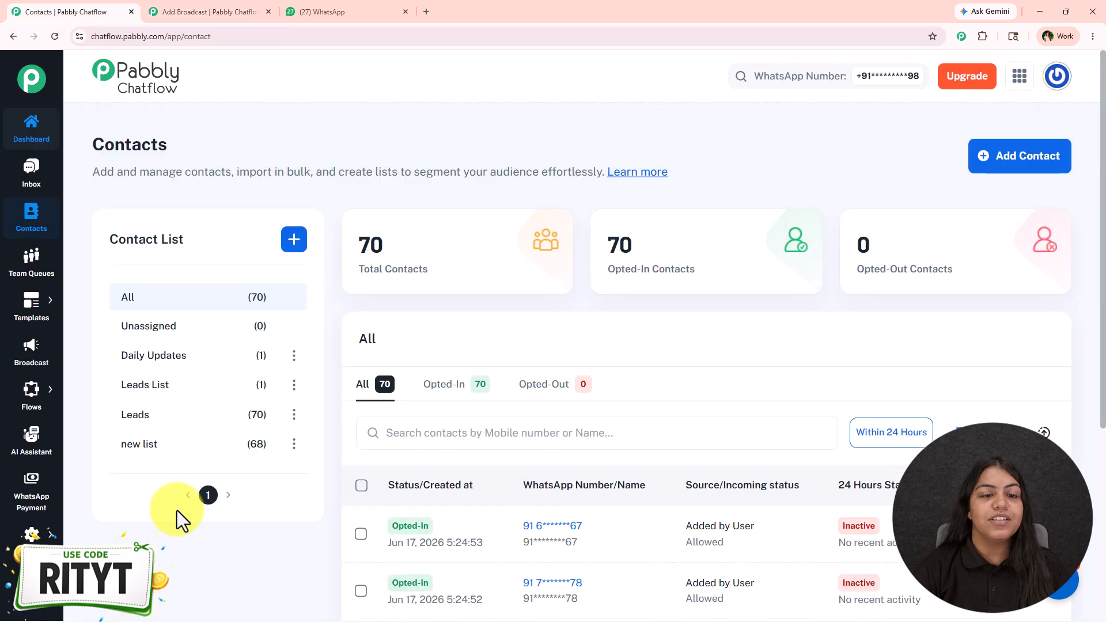
scroll(738, 420, "down", 4)
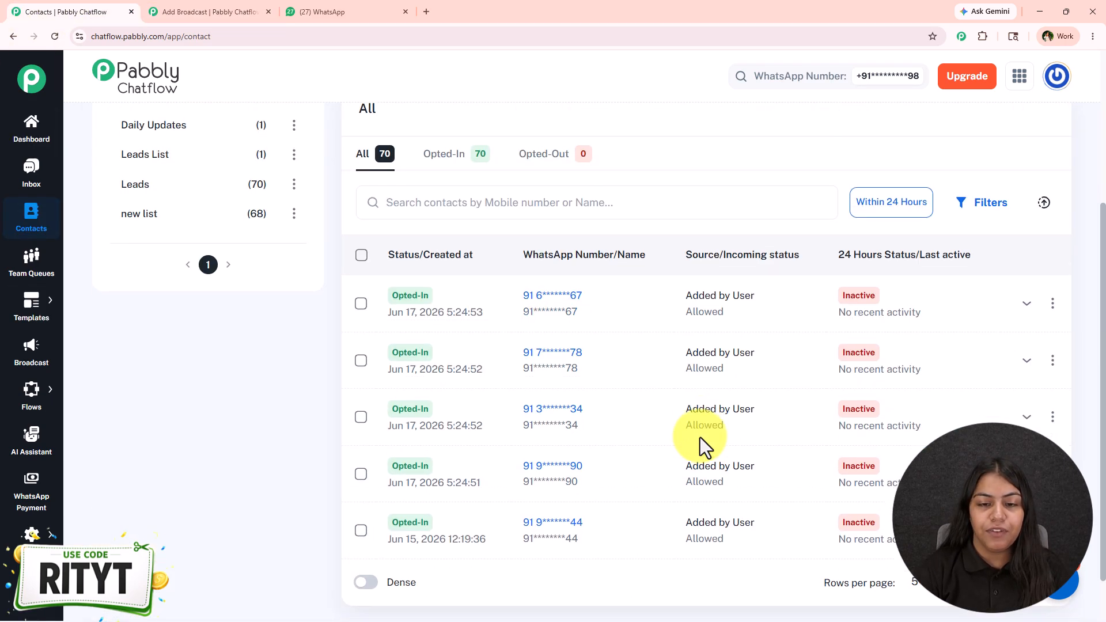
scroll(663, 503, "down", 1)
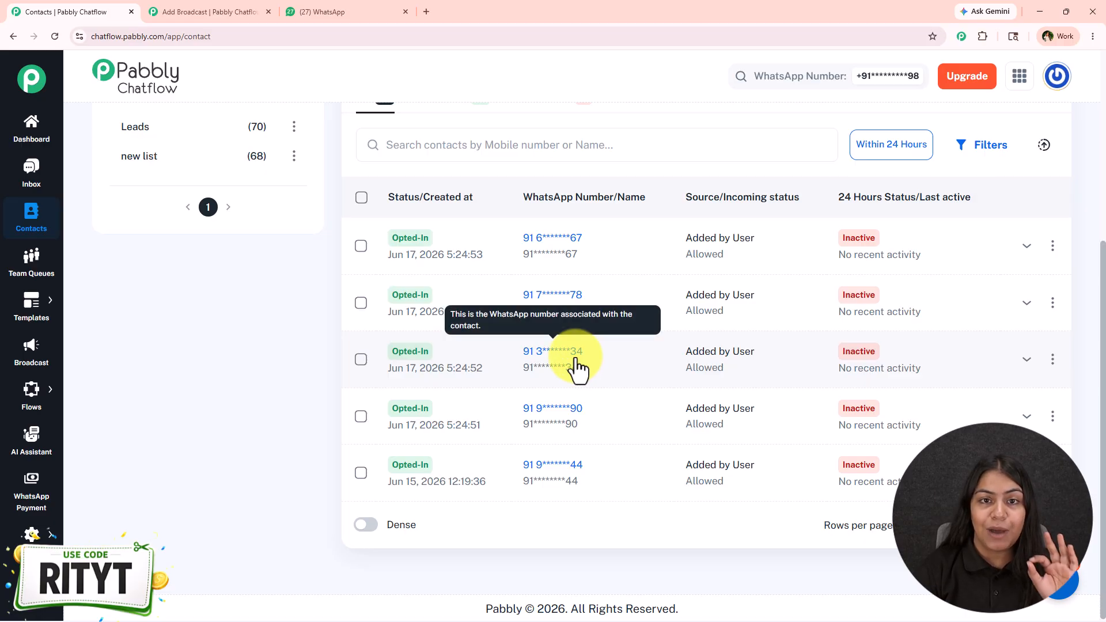
scroll(581, 371, "up", 5)
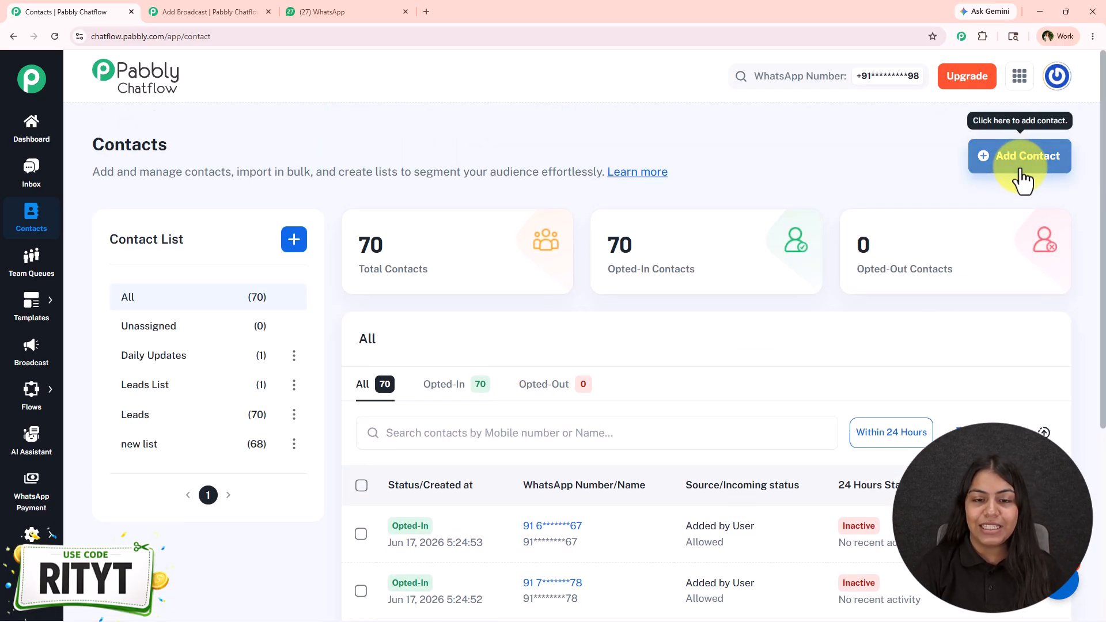
View the single-contact and bulk CSV import options for adding contacts, then close the form without adding any
left_click(1021, 172)
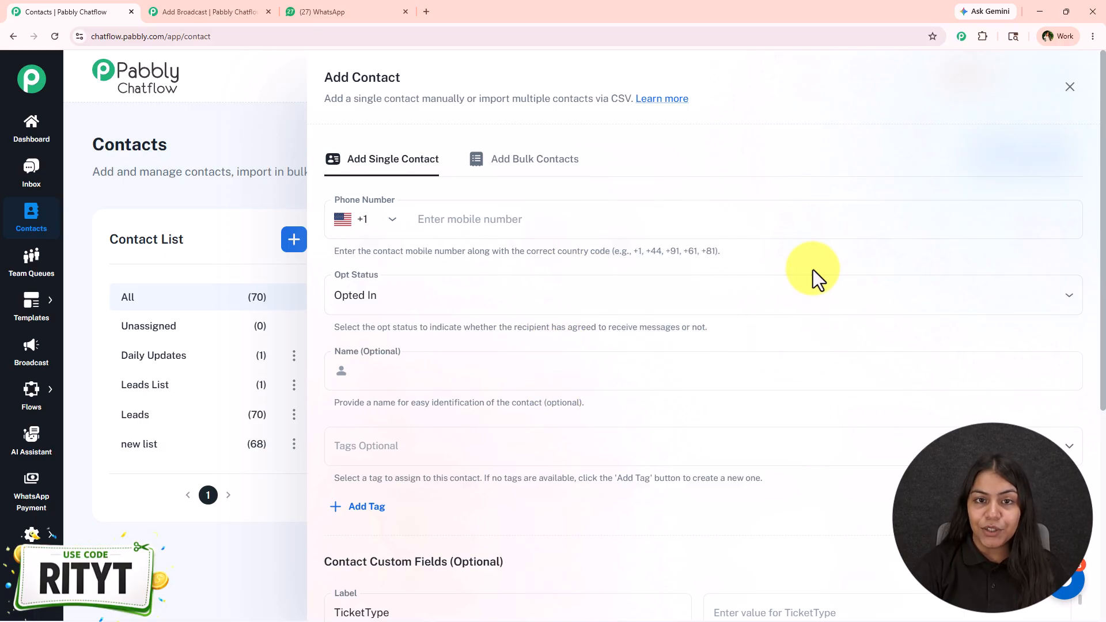
left_click(521, 167)
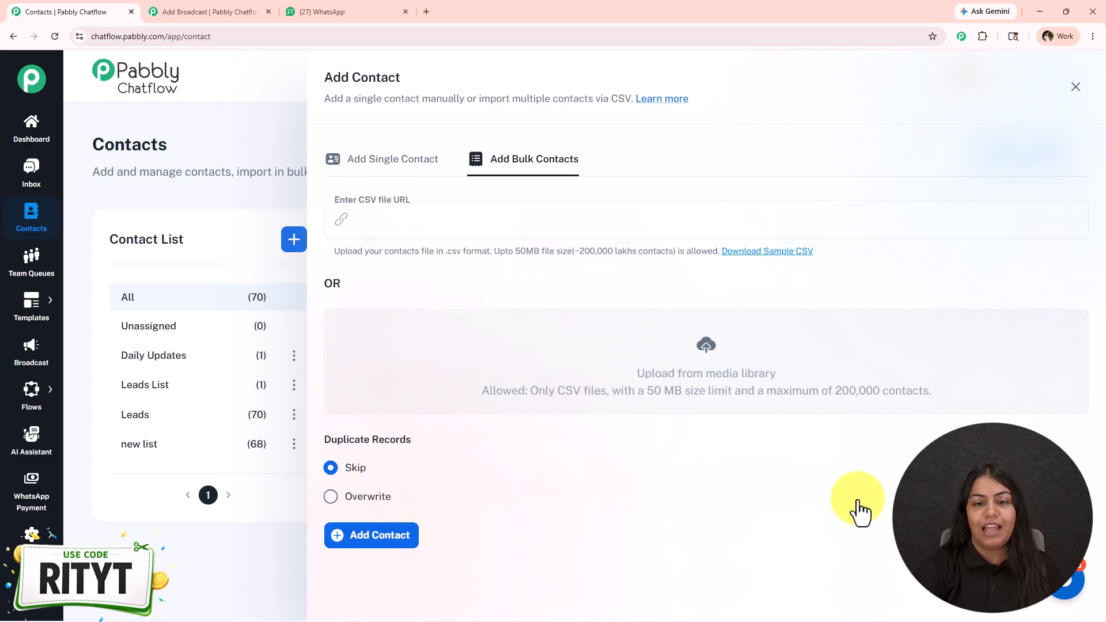
left_click(1076, 87)
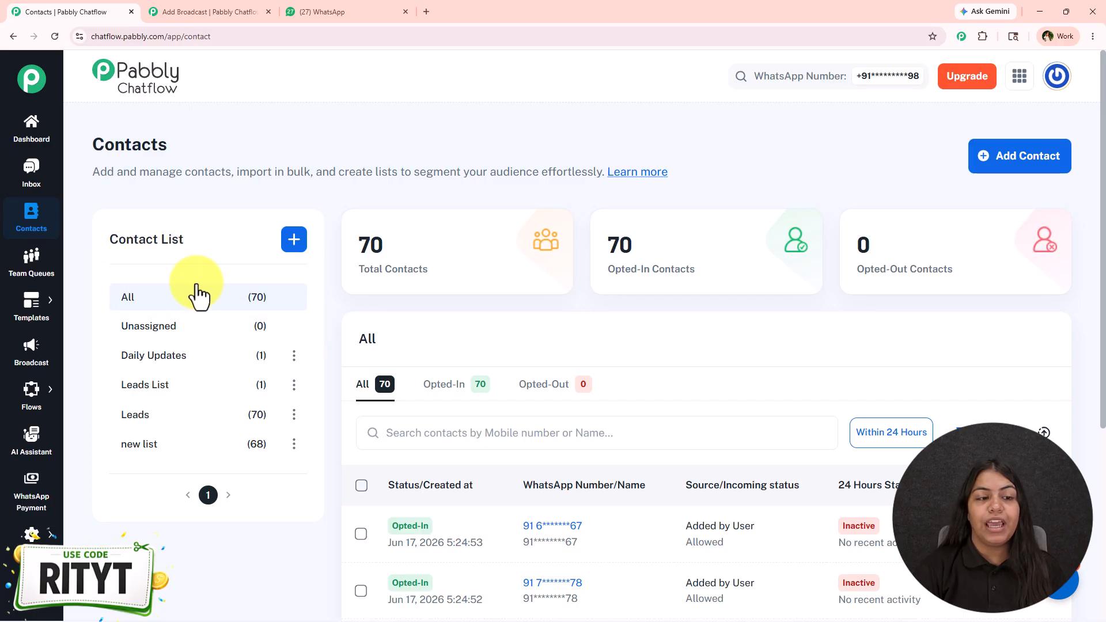
View the form for creating a new contact list, then close it without adding one
left_click(295, 249)
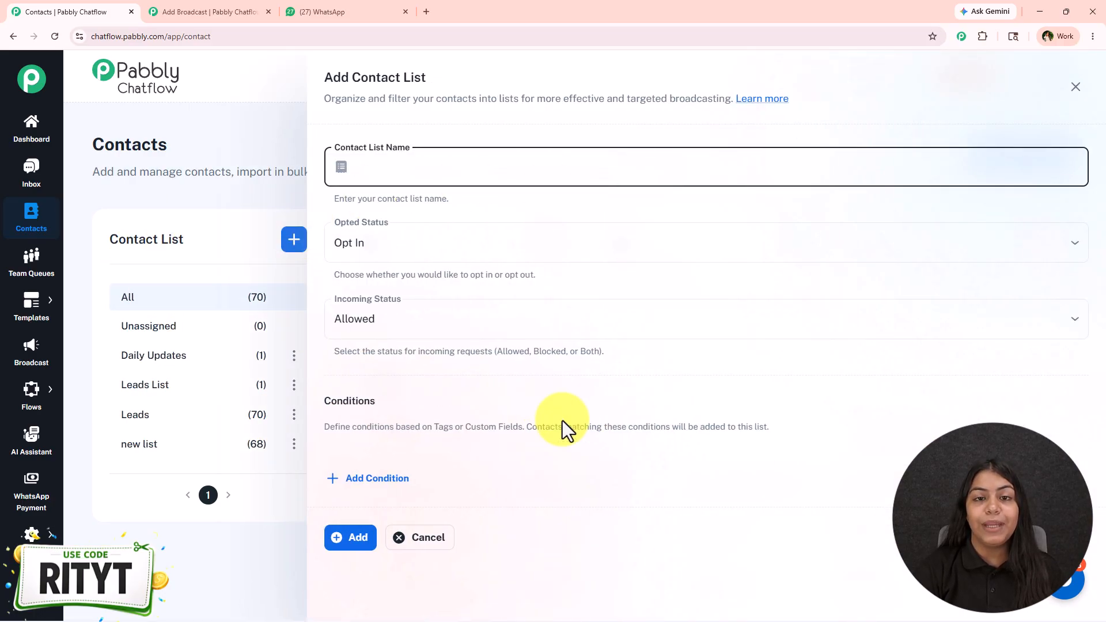
left_click(1075, 90)
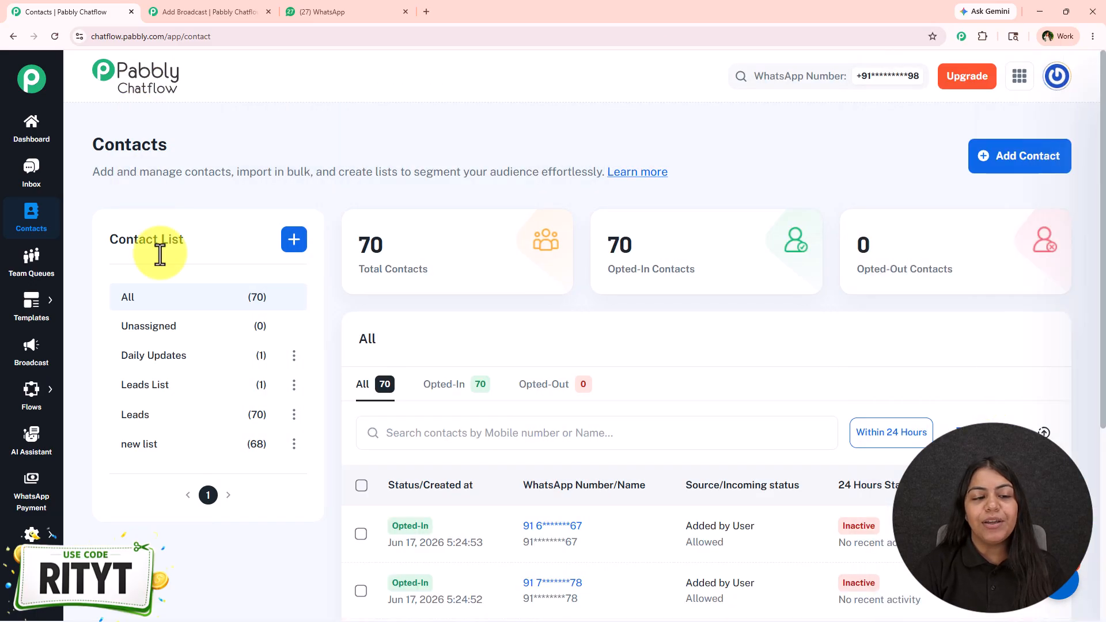
Return to the broadcast form and add Leads List, new list, Leads, Daily Updates and All unassigned contacts as recipient lists
left_click(197, 9)
left_click(227, 277)
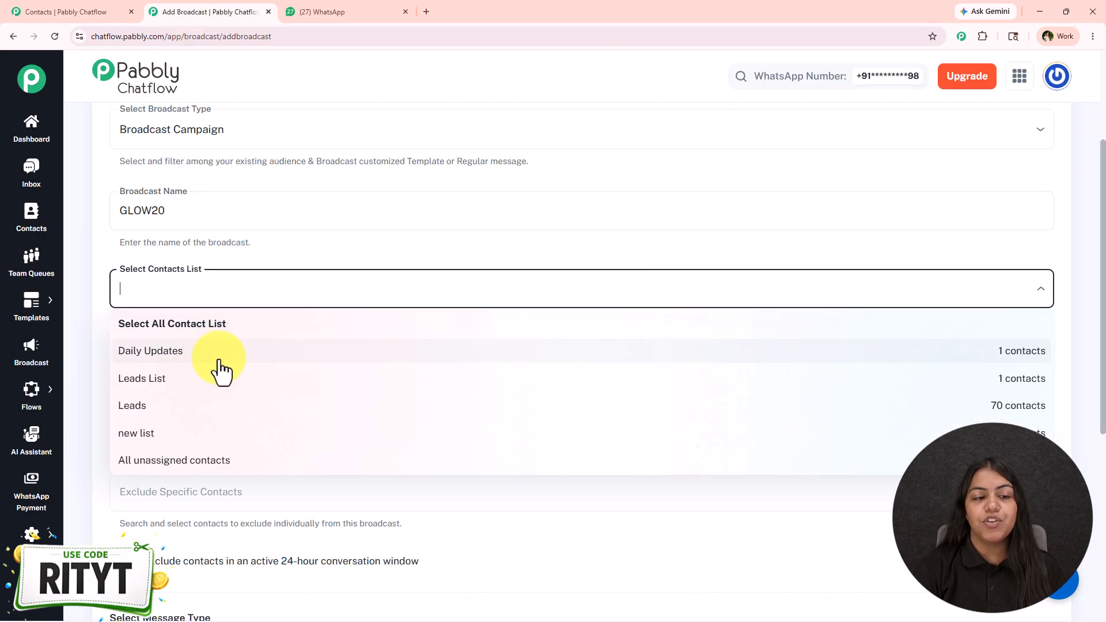
left_click(217, 381)
left_click(205, 407)
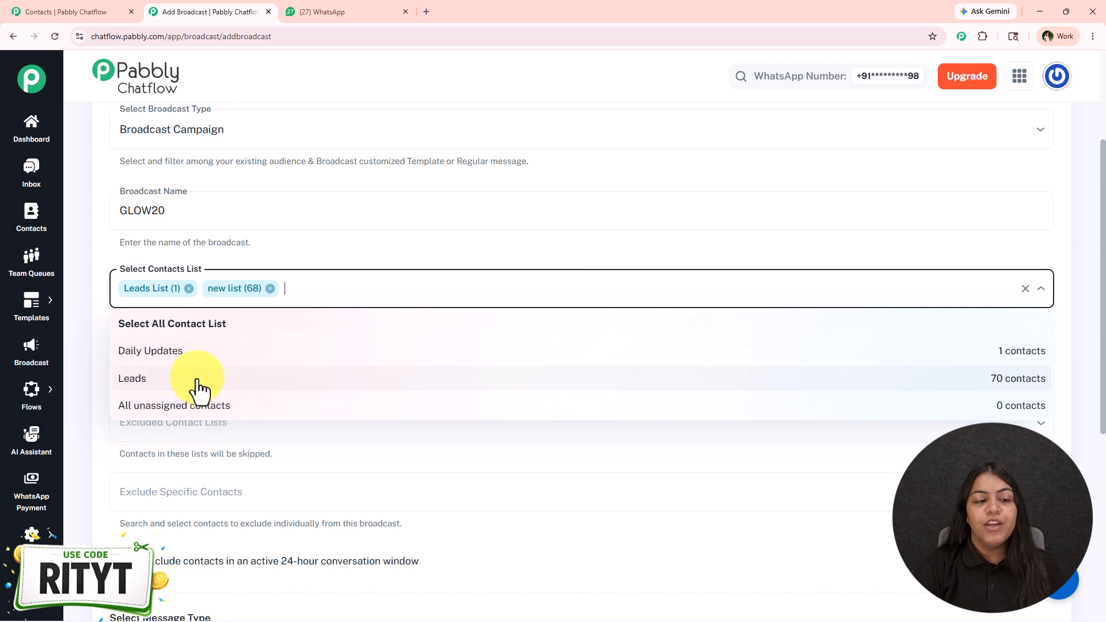
left_click(192, 380)
left_click(218, 353)
left_click(262, 351)
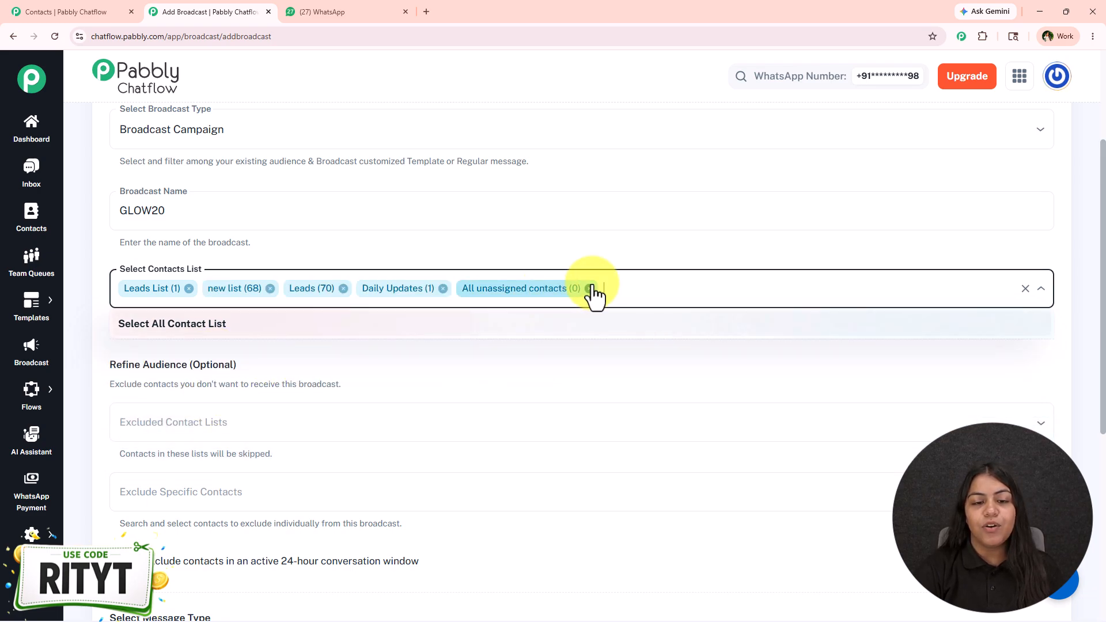
Remove every selected contact list except Daily Updates from the broadcast recipients
left_click(588, 288)
left_click(343, 288)
left_click(270, 288)
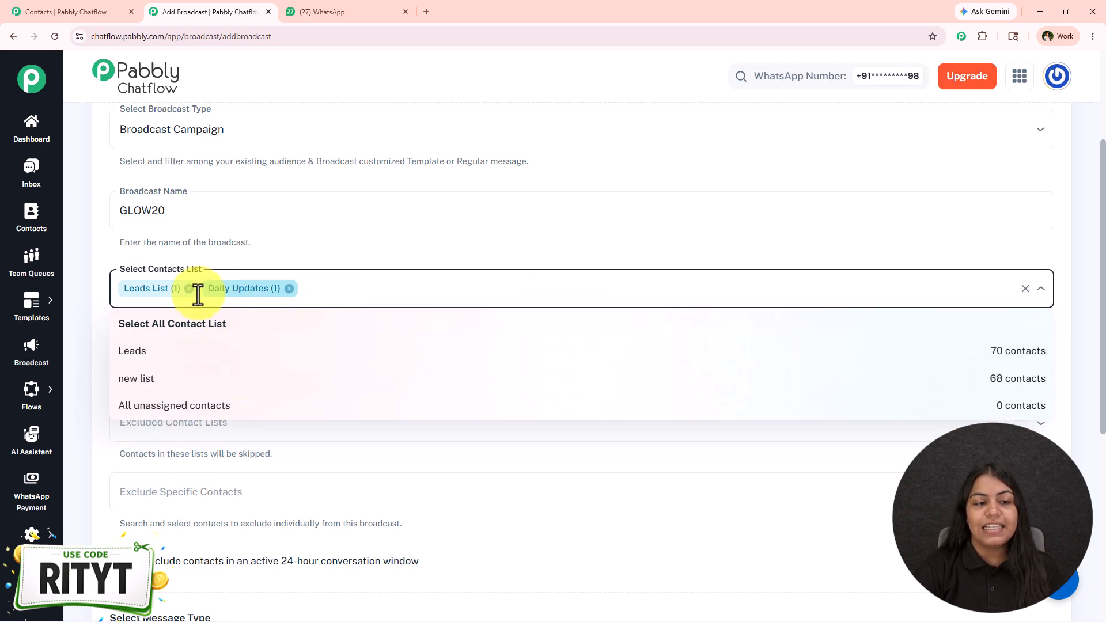
left_click(189, 288)
left_click(325, 271)
Exclude the contact lists Leads, new list, Leads List and All unassigned contacts from the broadcast audience
scroll(329, 265, "down", 3)
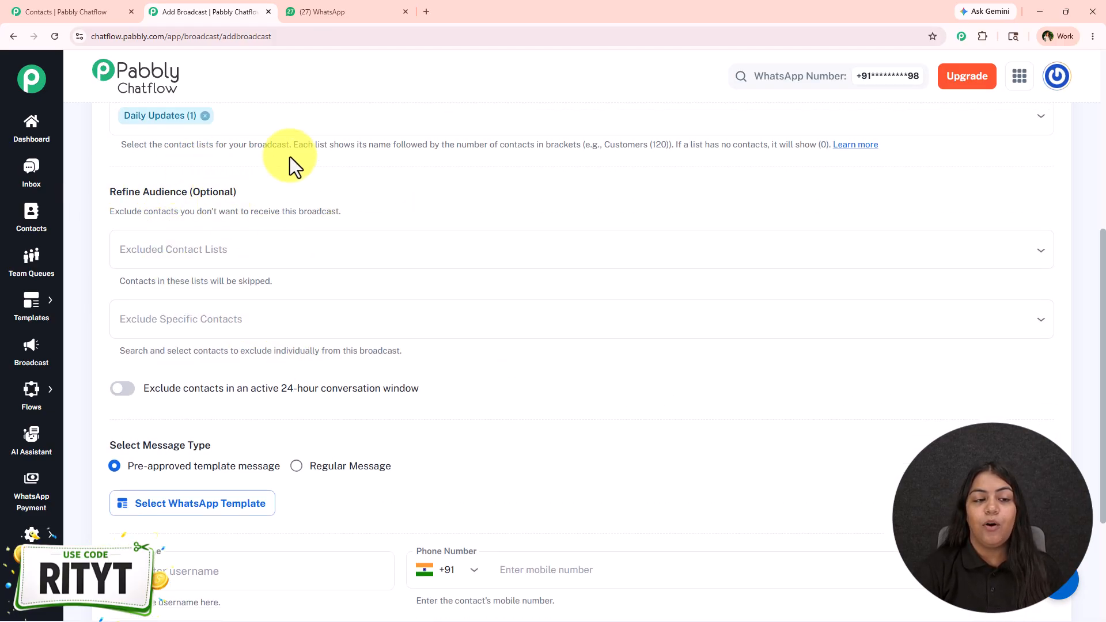
scroll(403, 340, "down", 1)
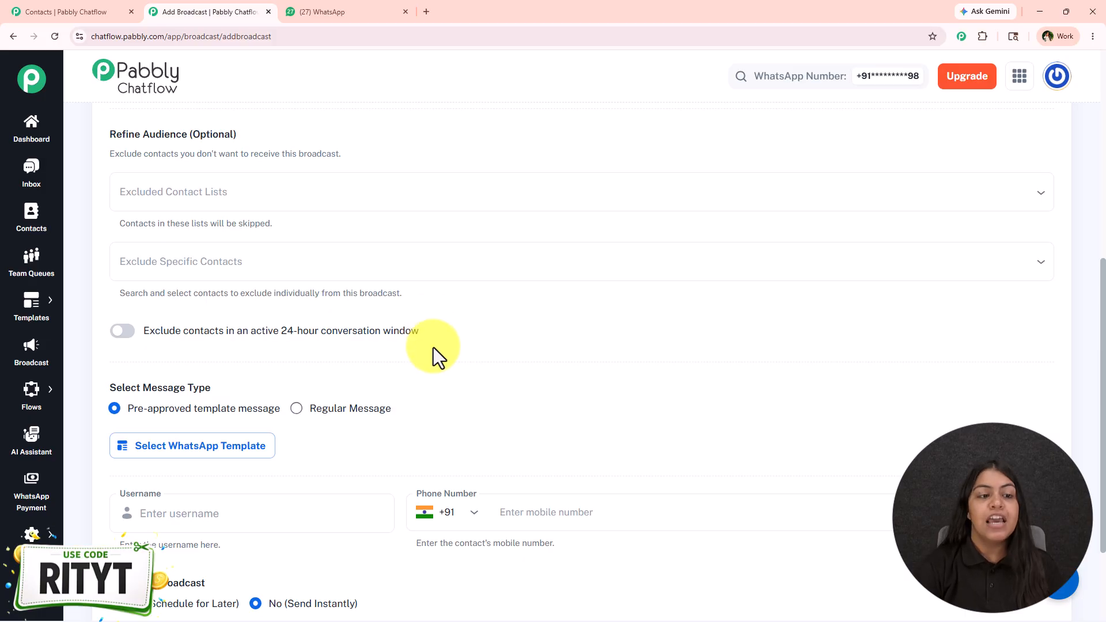
left_click(272, 200)
left_click(242, 254)
left_click(242, 255)
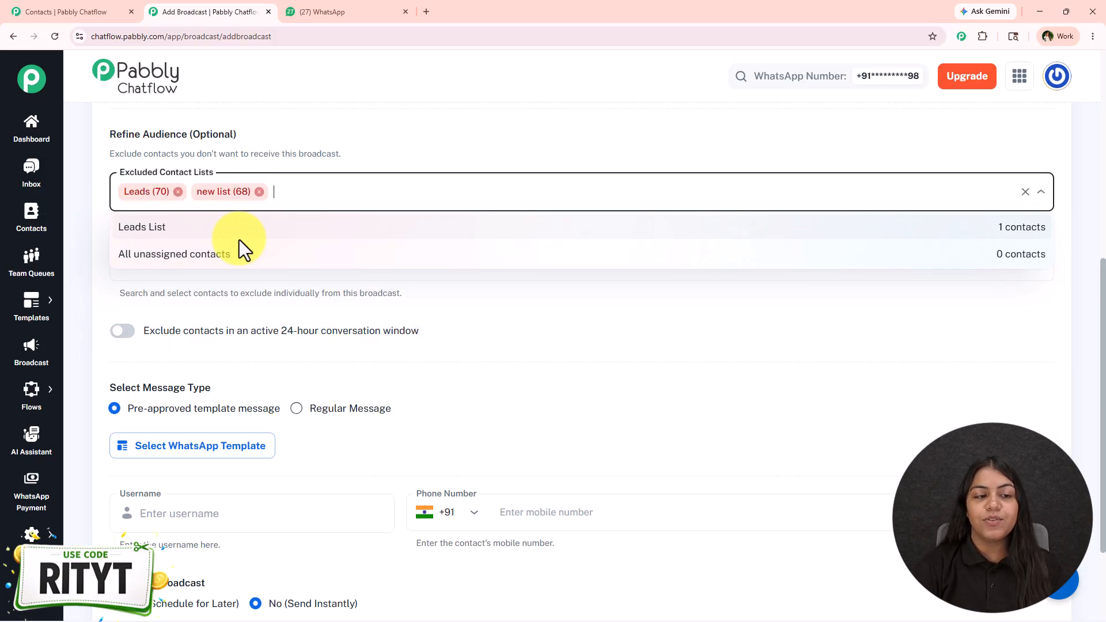
left_click(238, 227)
left_click(282, 227)
left_click(526, 372)
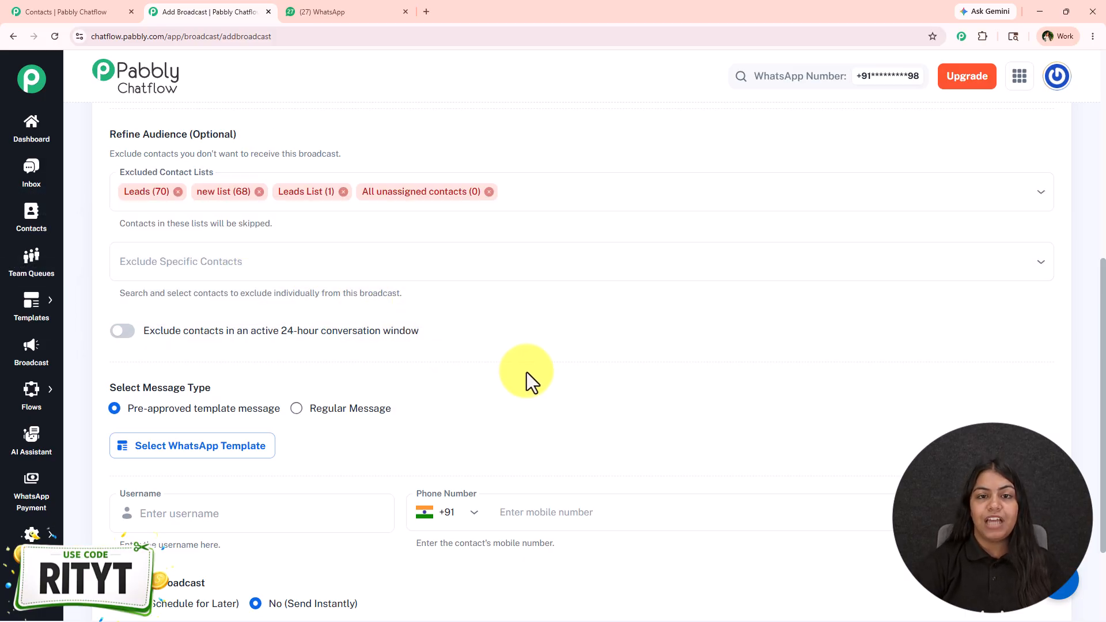
Exclude the first five suggested contacts individually from the broadcast
left_click(420, 254)
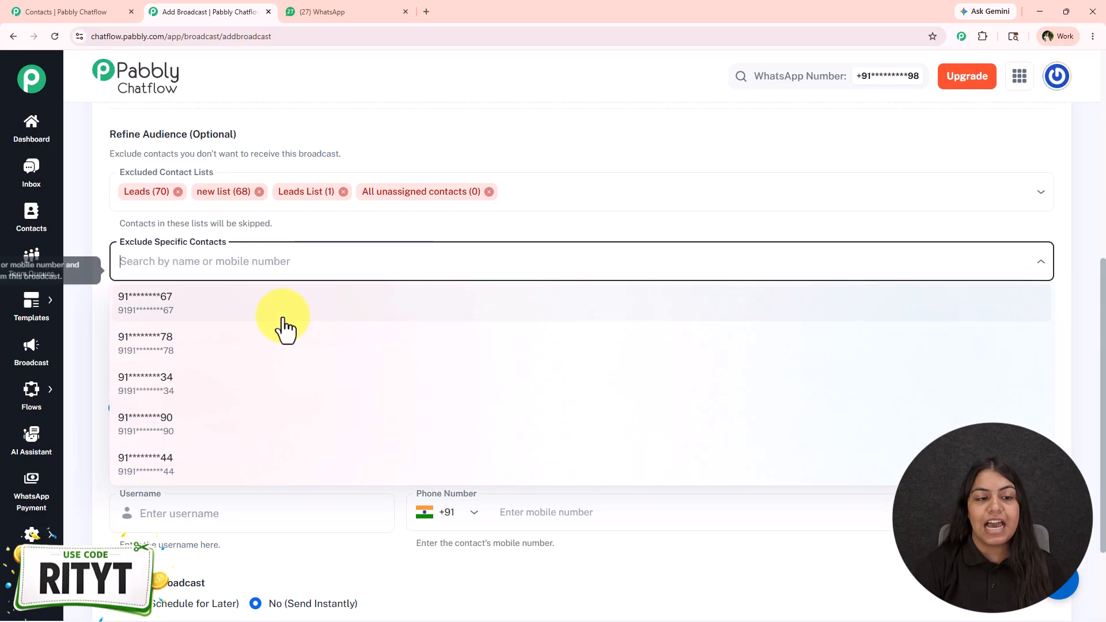
left_click(283, 311)
left_click(283, 311)
left_click(282, 315)
left_click(282, 316)
left_click(283, 316)
left_click(672, 385)
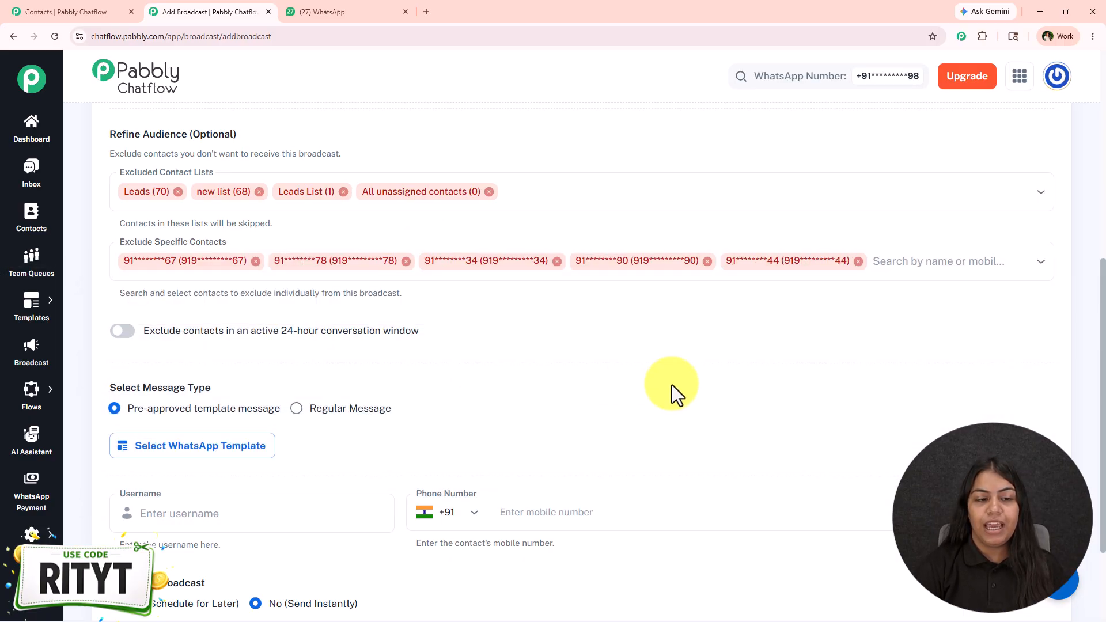
Turn on the exclusion of contacts in an active 24-hour conversation window, then turn it off again
left_click(129, 332)
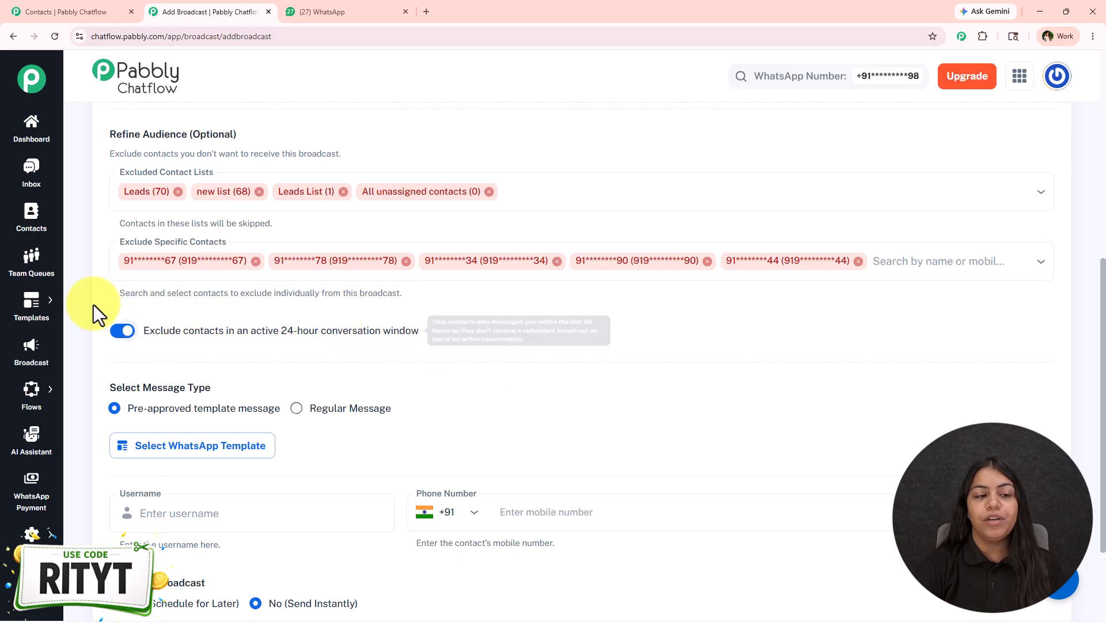
scroll(150, 337, "down", 2)
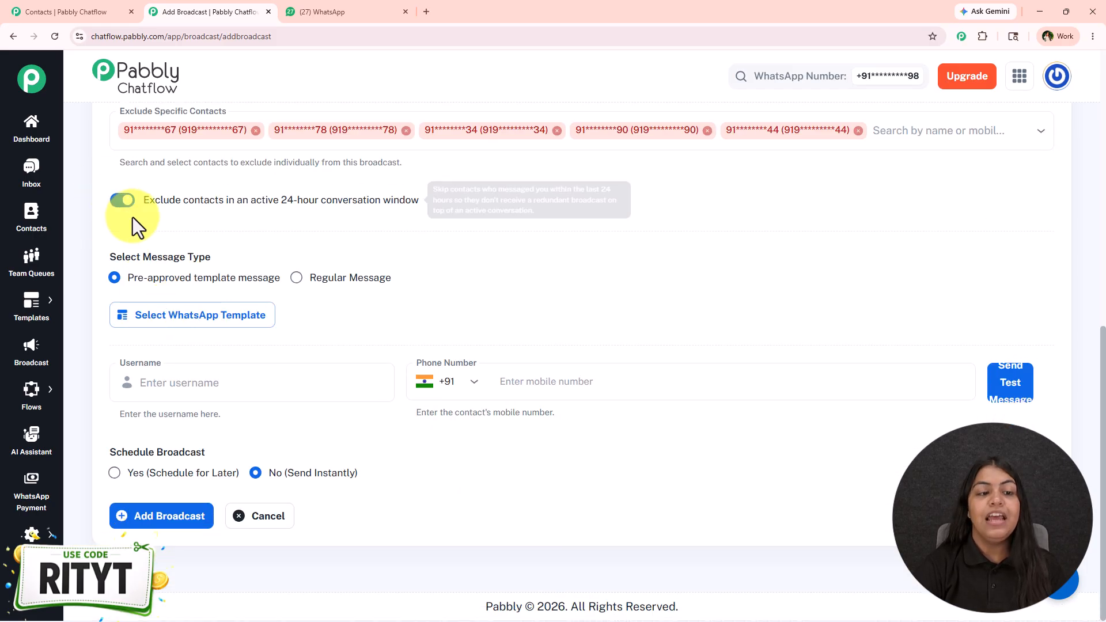
left_click(122, 200)
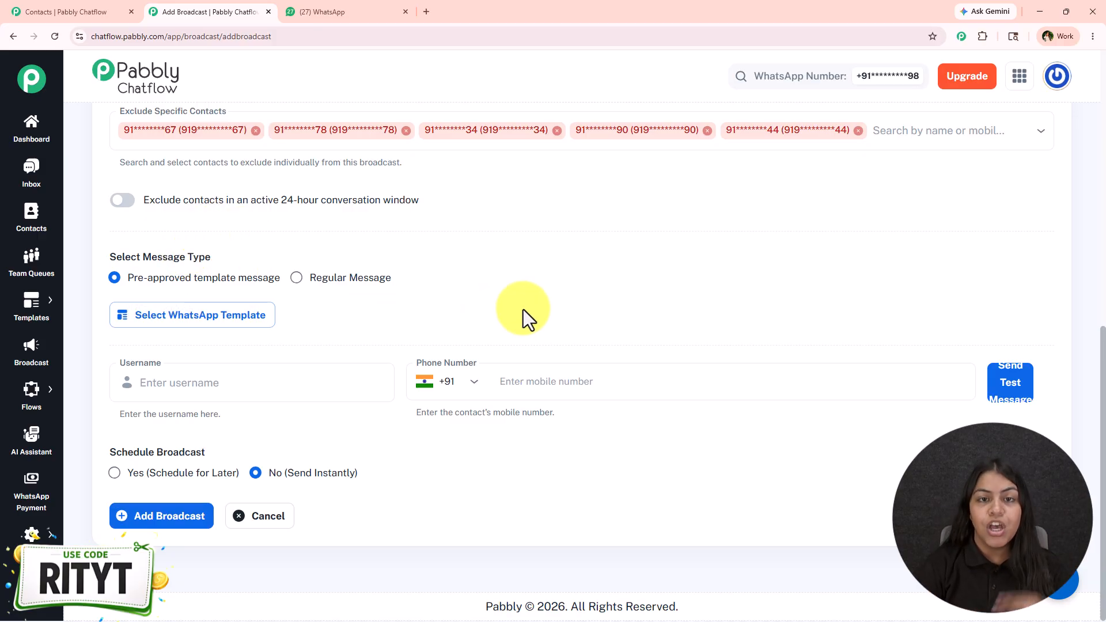
Try a regular text message reading "Hey", then set the message type back to pre-approved template message
left_click(359, 293)
left_click(244, 307)
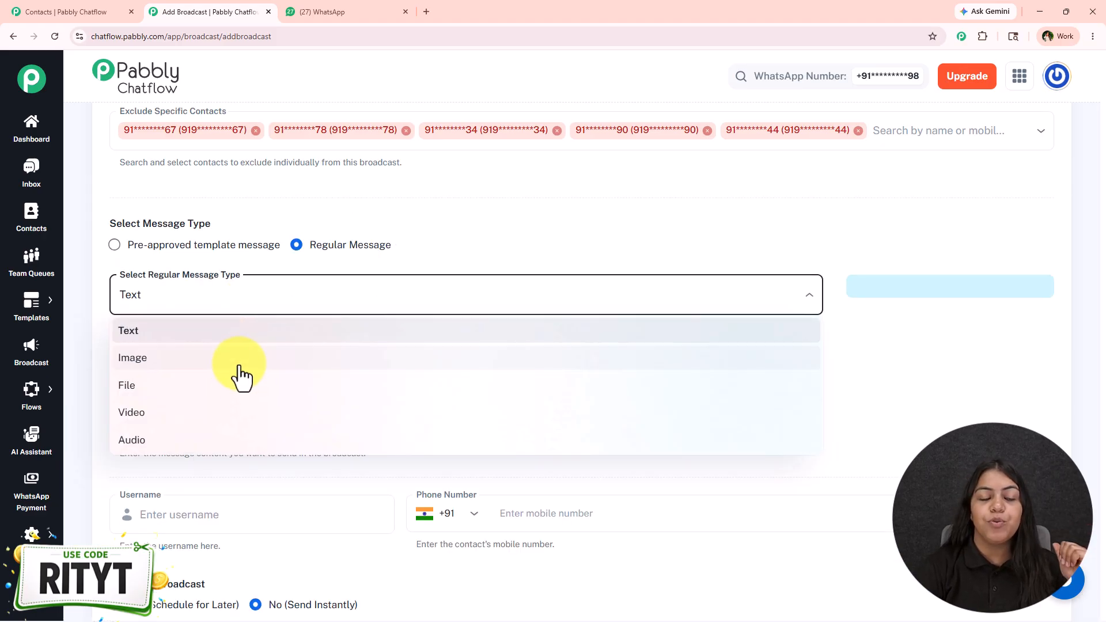
left_click(378, 280)
left_click(204, 380)
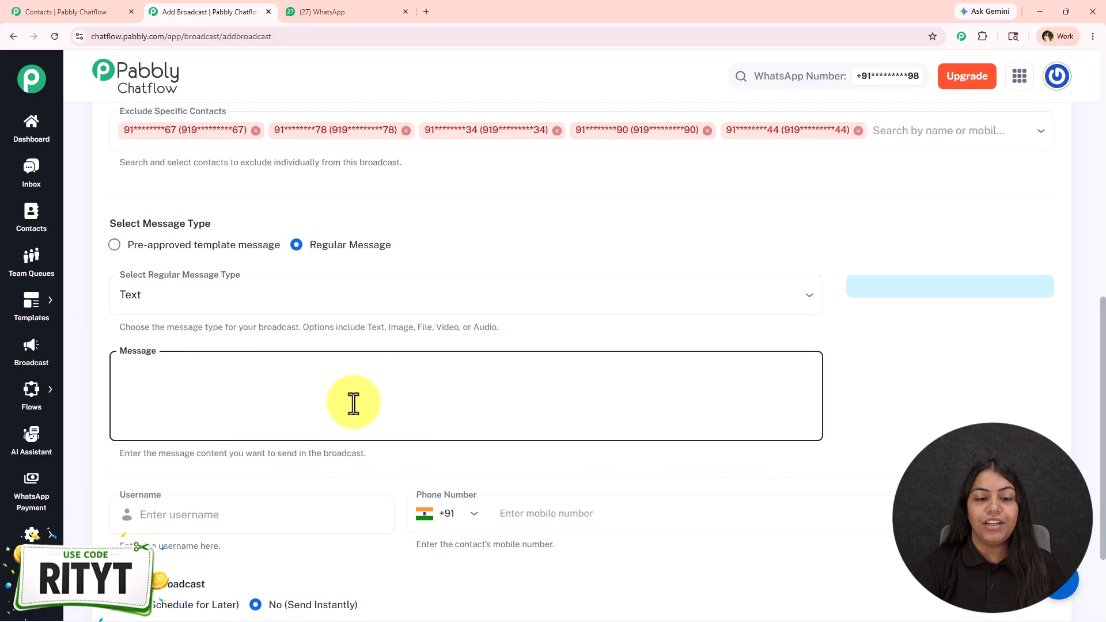
type("Hey")
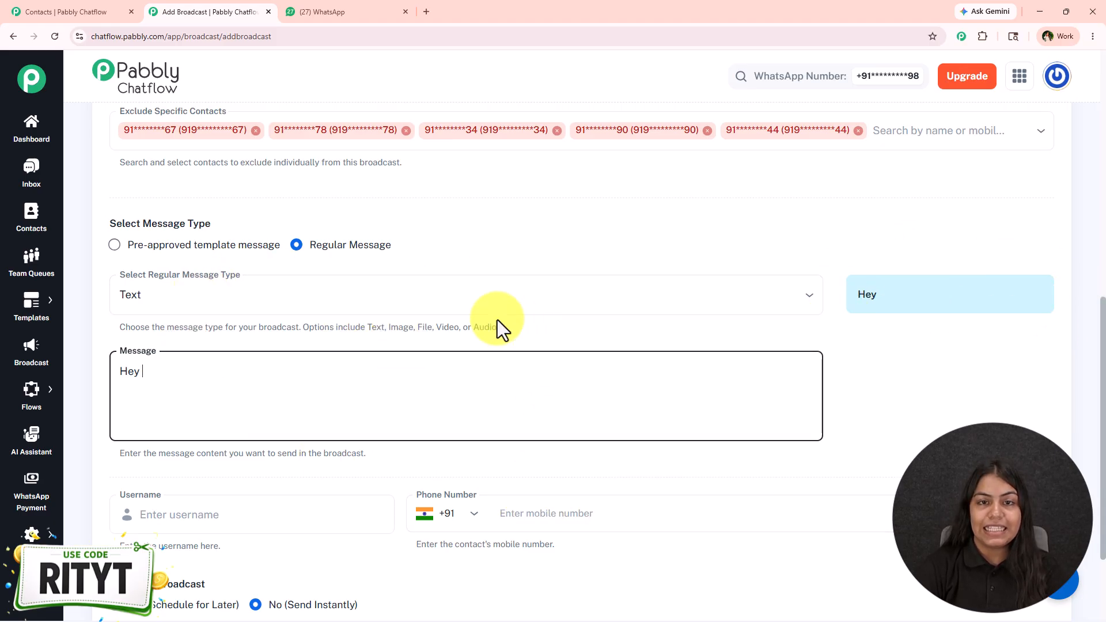
left_click(241, 253)
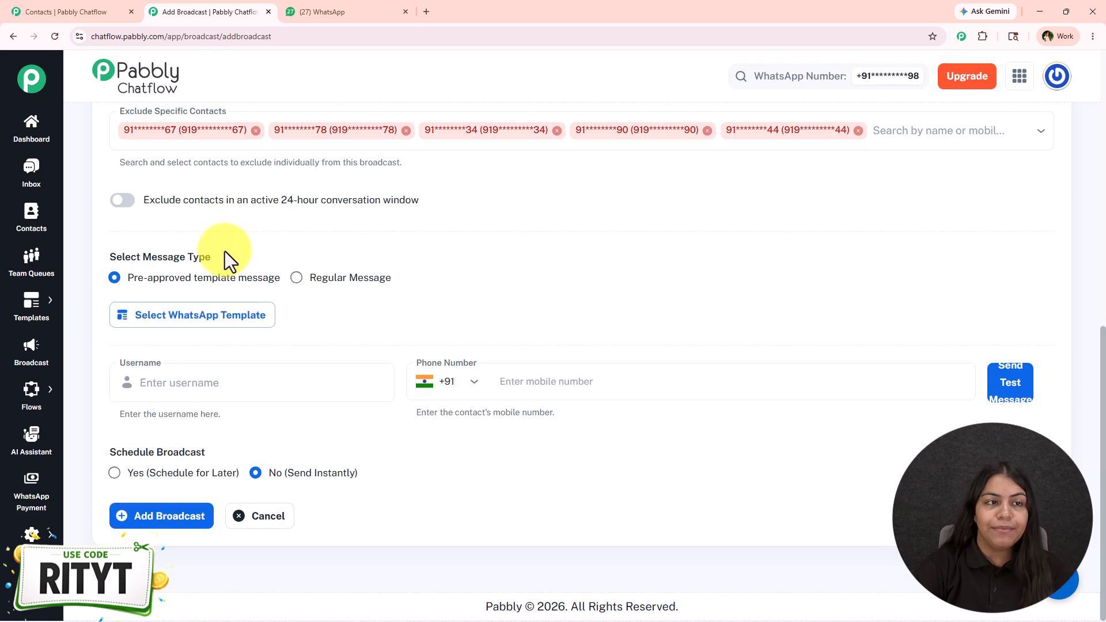
Switch to the other Chatflow tab, open the Templates page, and view the manual and AI template creation options without creating a template
left_click(25, 12)
mouse_move(58, 311)
left_click(106, 293)
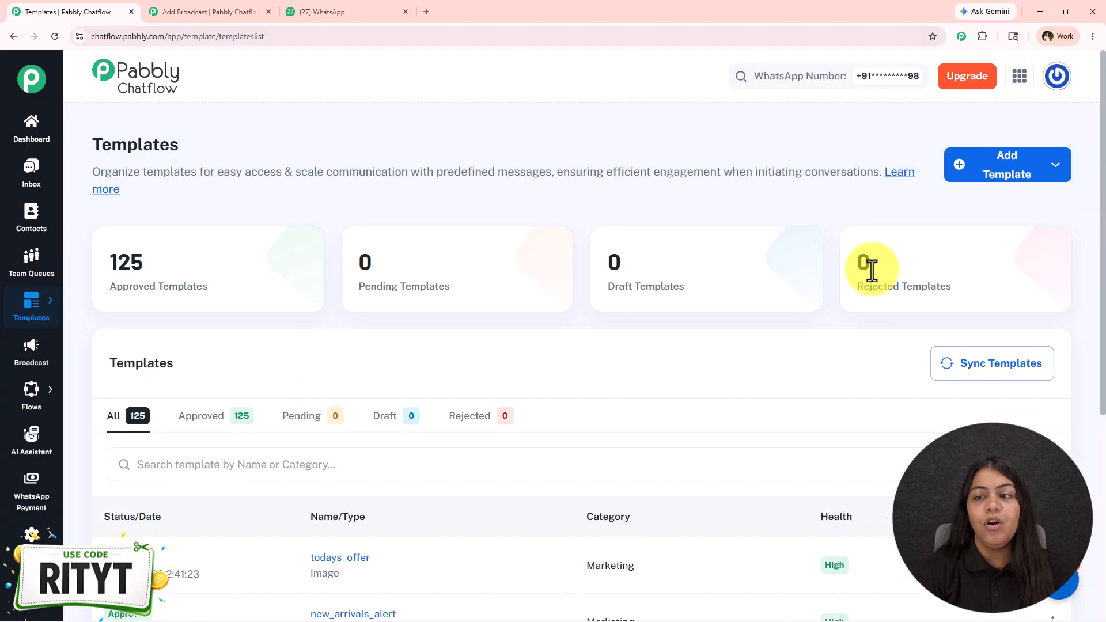
left_click(1026, 173)
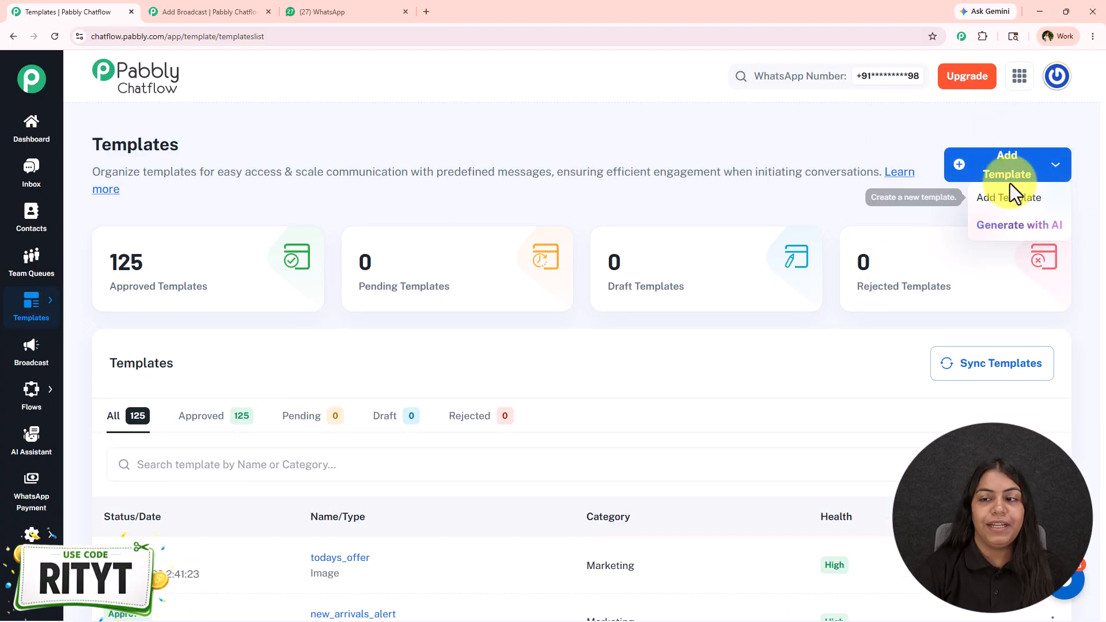
left_click(1009, 225)
scroll(323, 435, "down", 2)
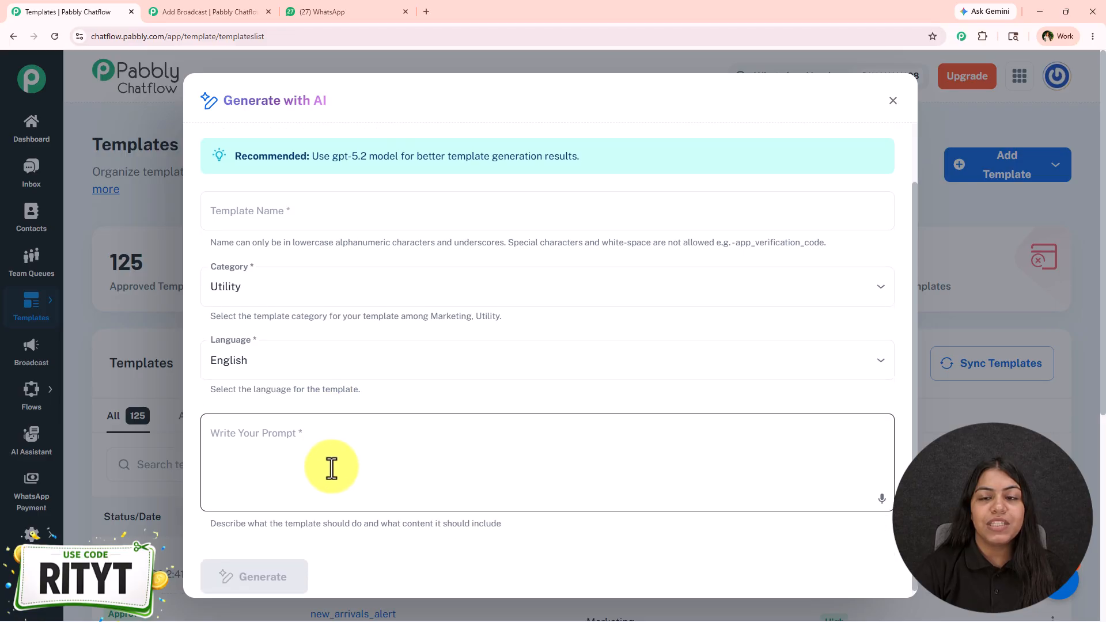
scroll(332, 468, "up", 2)
left_click(986, 215)
left_click(1001, 178)
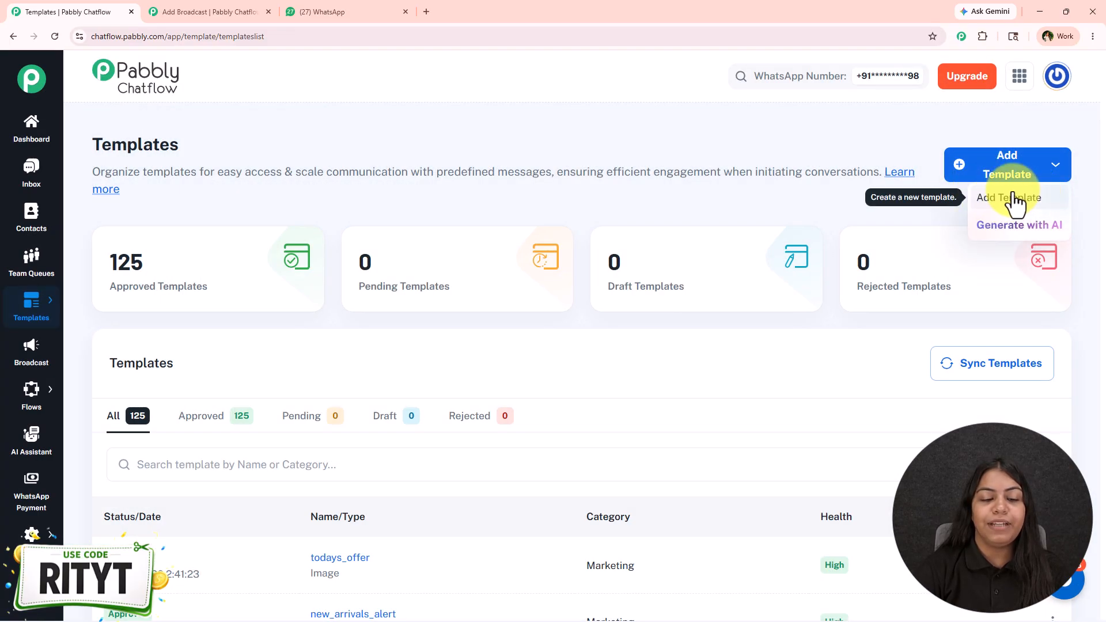
left_click(932, 206)
Examine the existing templates and their approval status
scroll(922, 248, "down", 5)
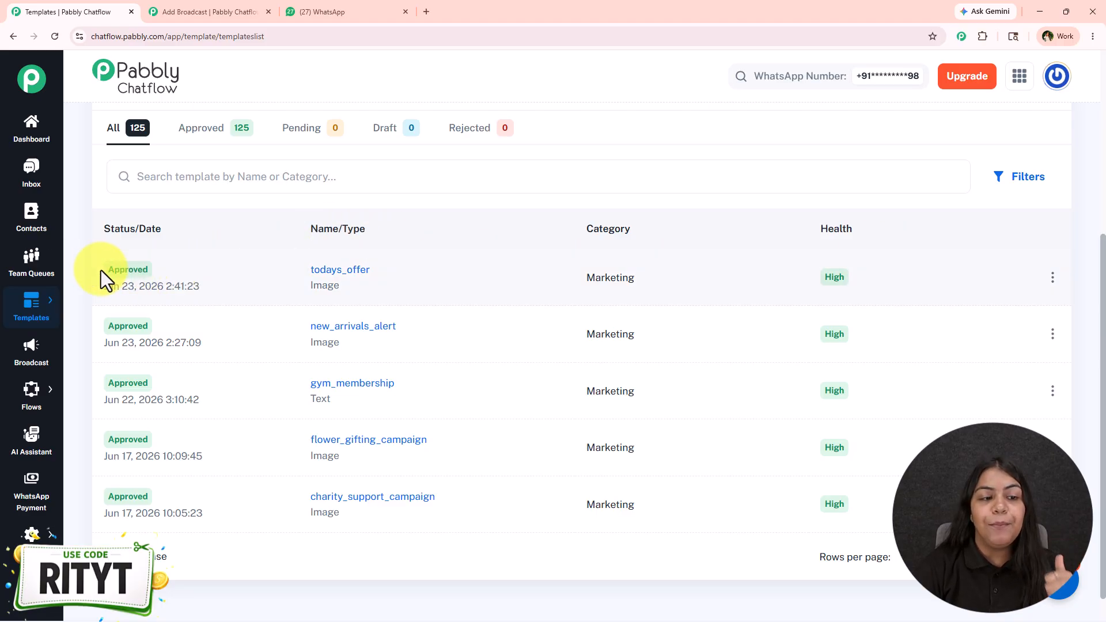
left_click_drag(99, 269, 182, 272)
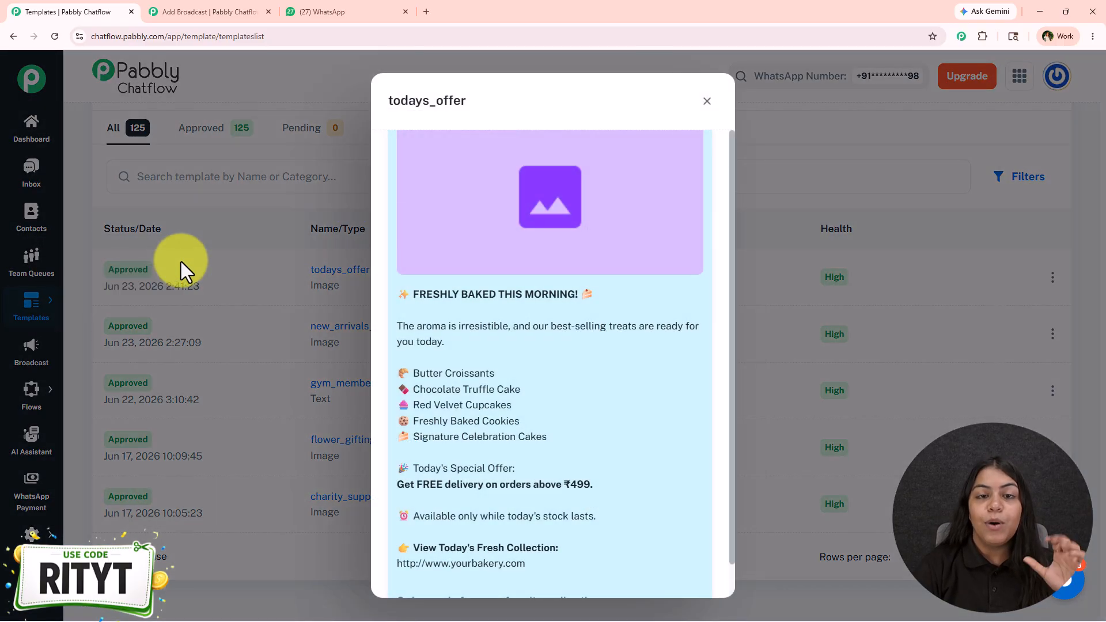
left_click(181, 261)
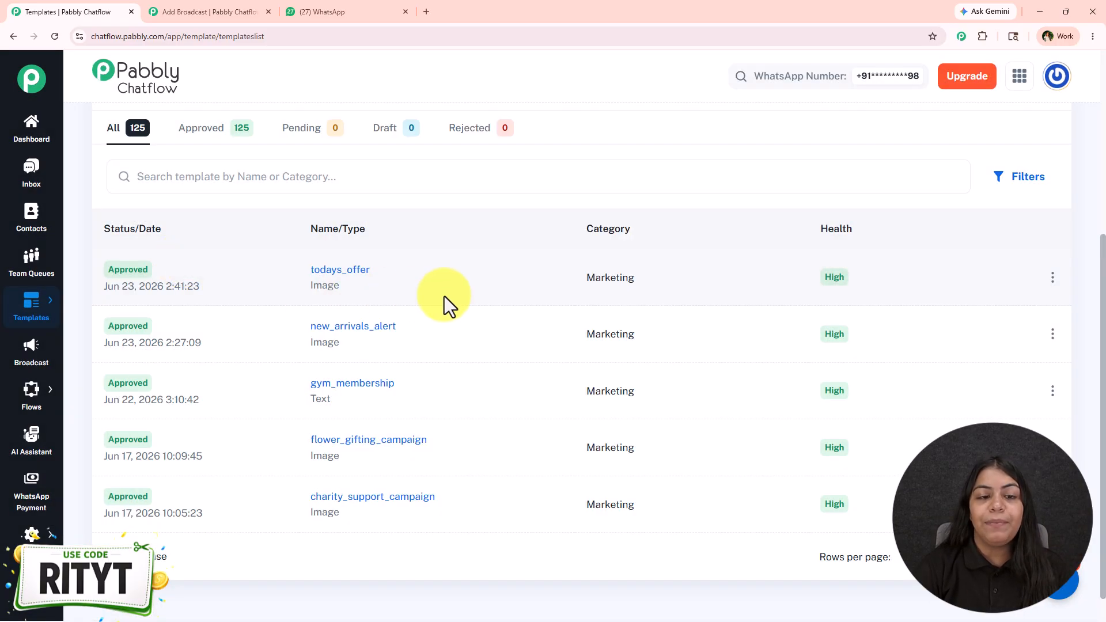
Return to the broadcast form and choose the GlowMuse Cosmetics beauty offer template from the third page of approved templates
left_click(203, 8)
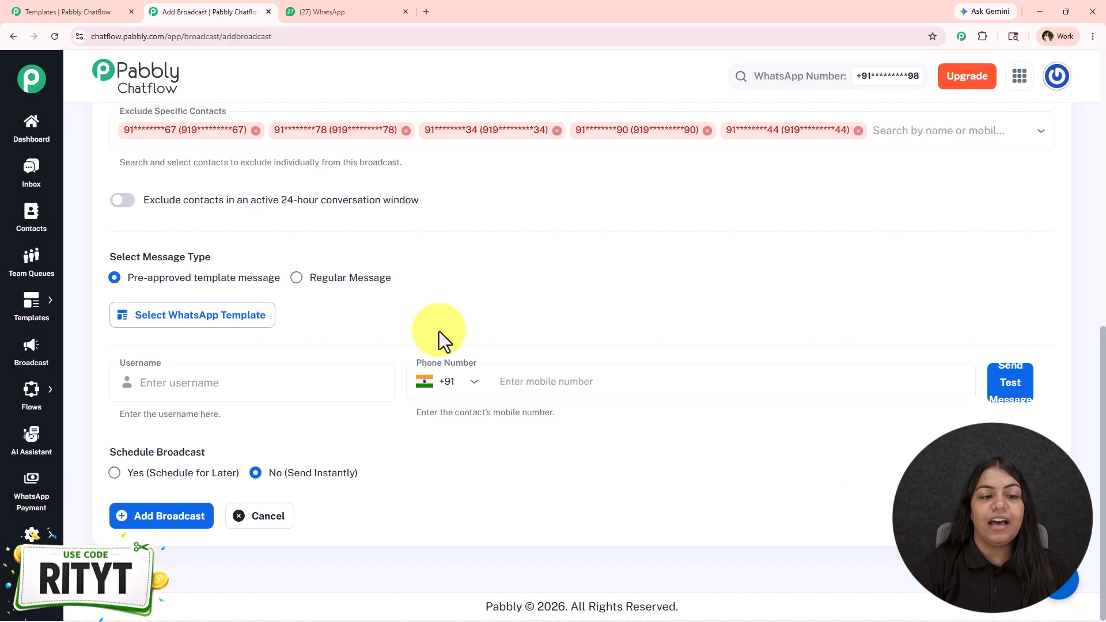
left_click(242, 334)
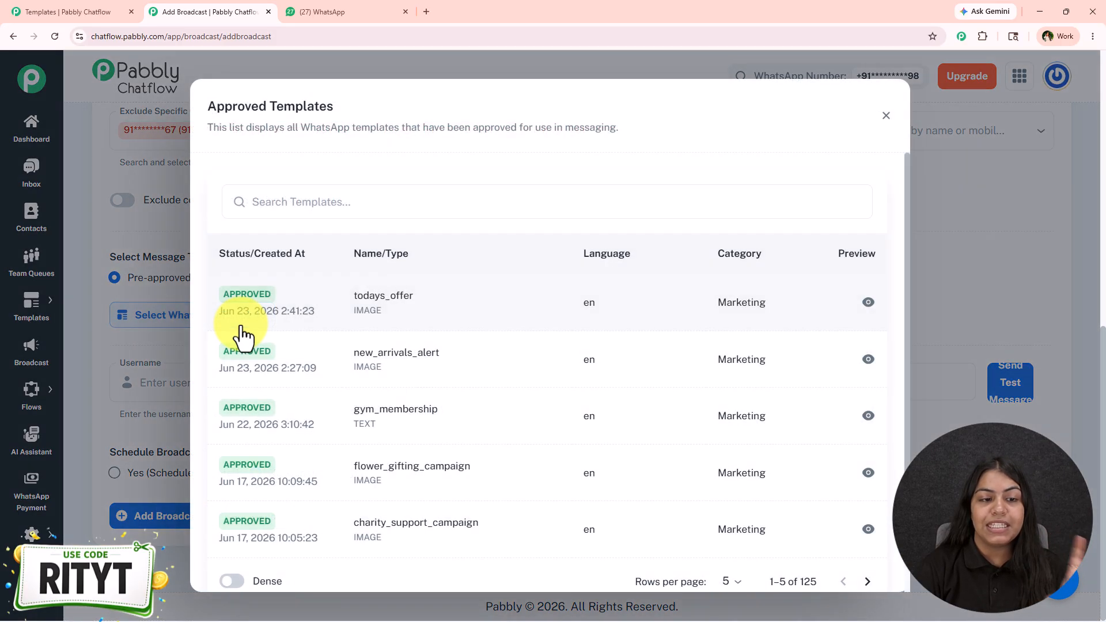
scroll(521, 427, "down", 1)
left_click(865, 553)
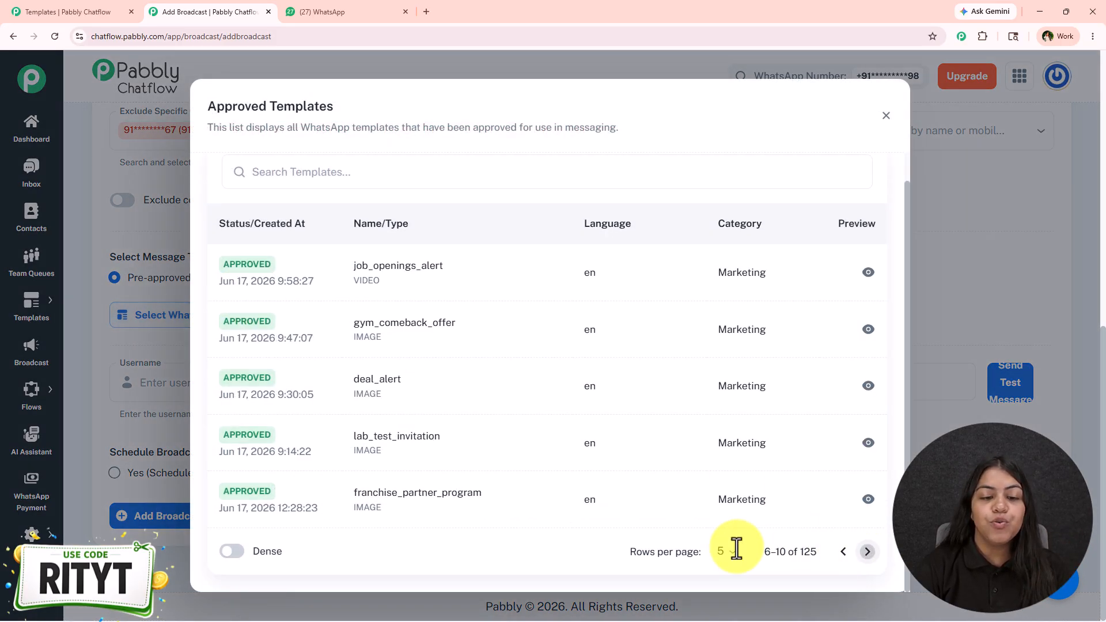
left_click(867, 553)
left_click(465, 341)
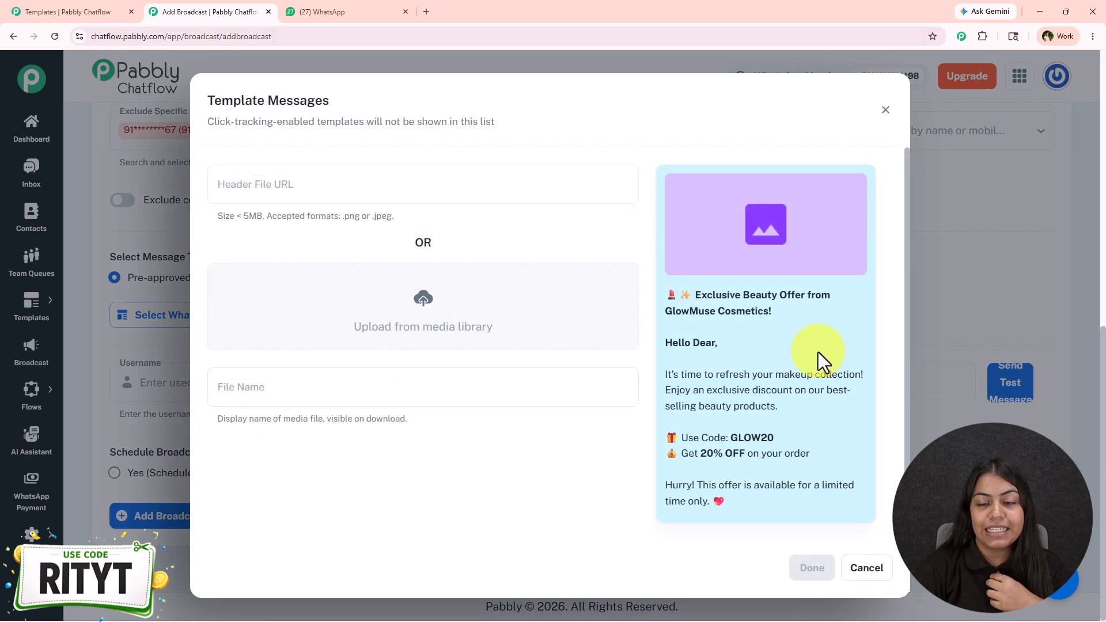
Leave the header file URL empty and open the media library to supply the template's header image
left_click(383, 184)
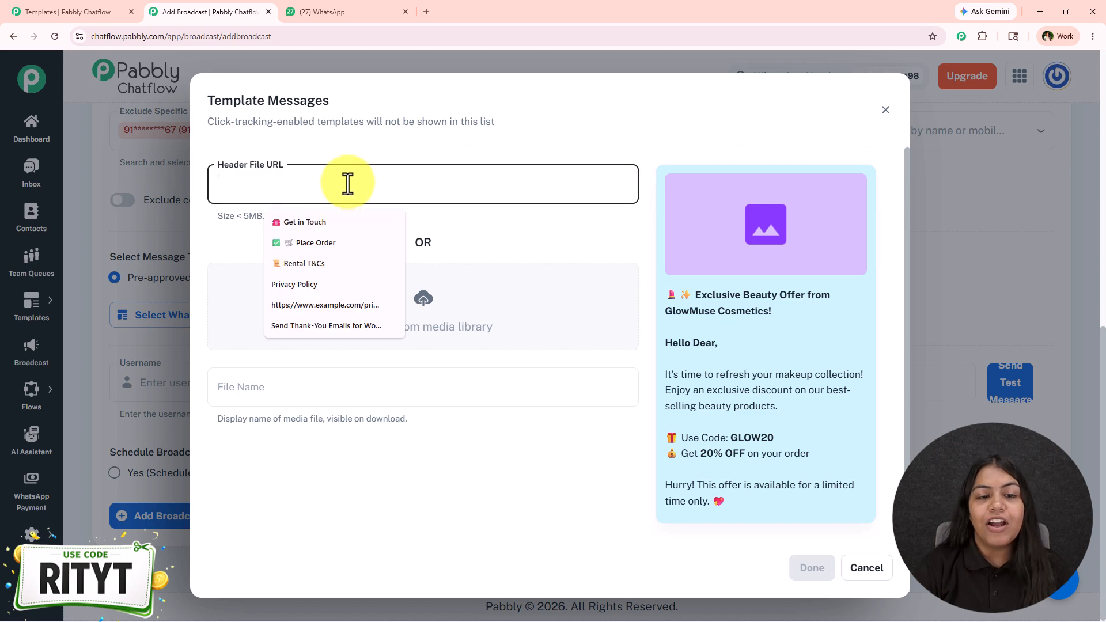
left_click(576, 236)
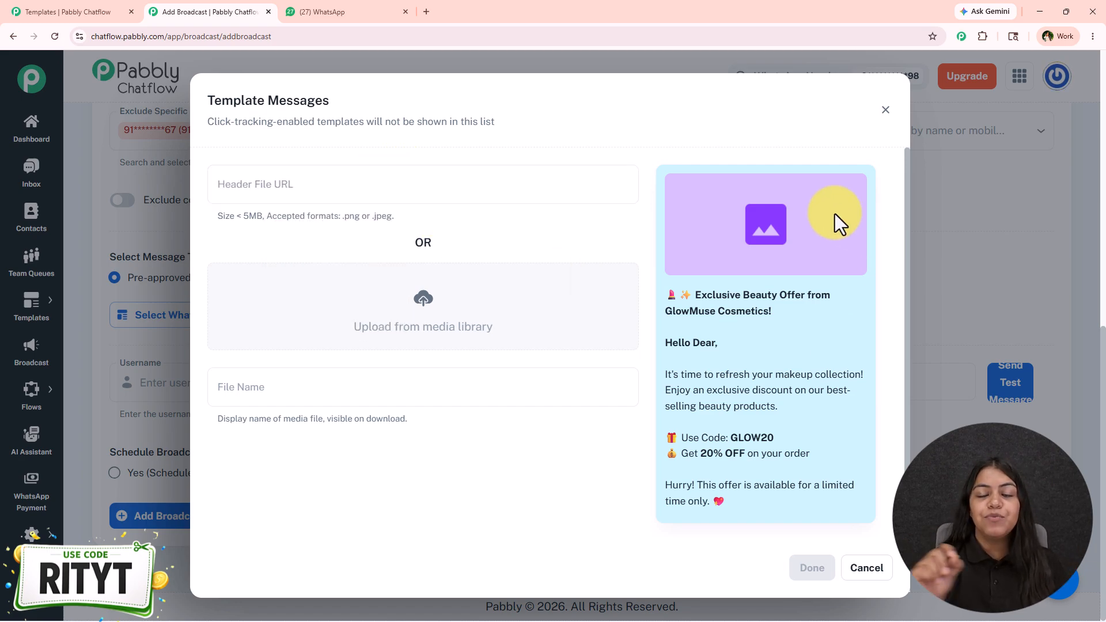
left_click(428, 300)
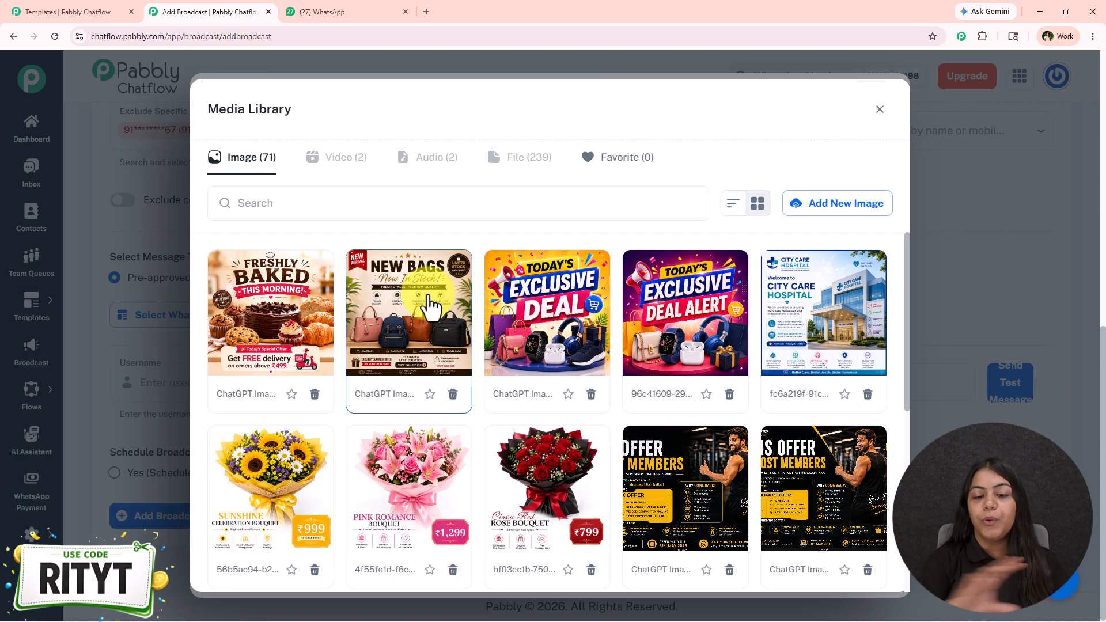
View the options for uploading a new image to the media library, then close them without uploading a file
left_click(867, 210)
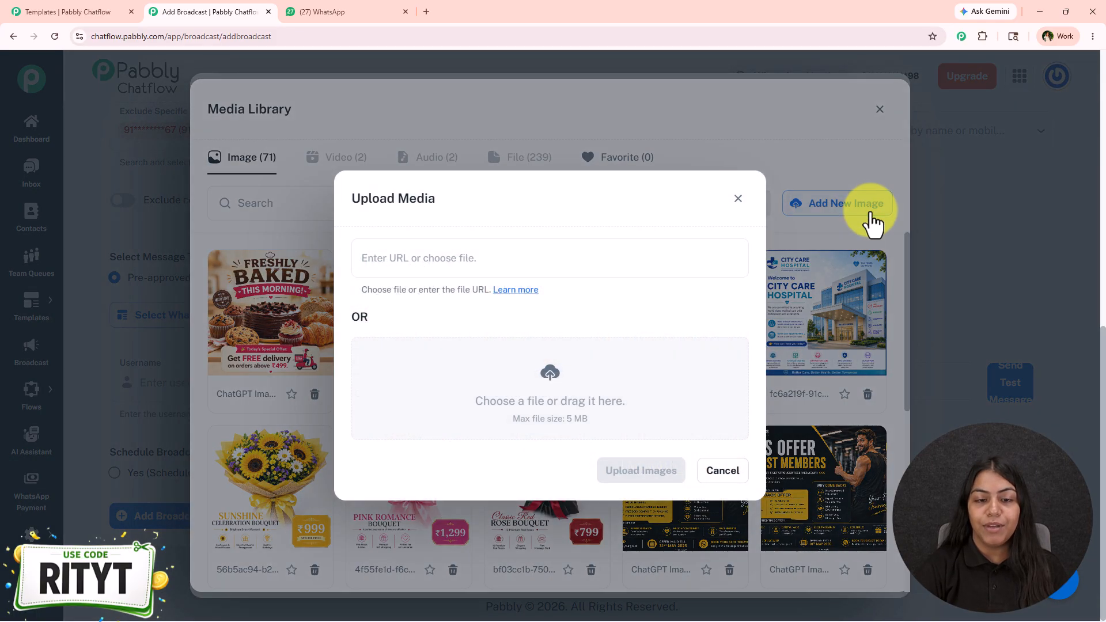
left_click(572, 372)
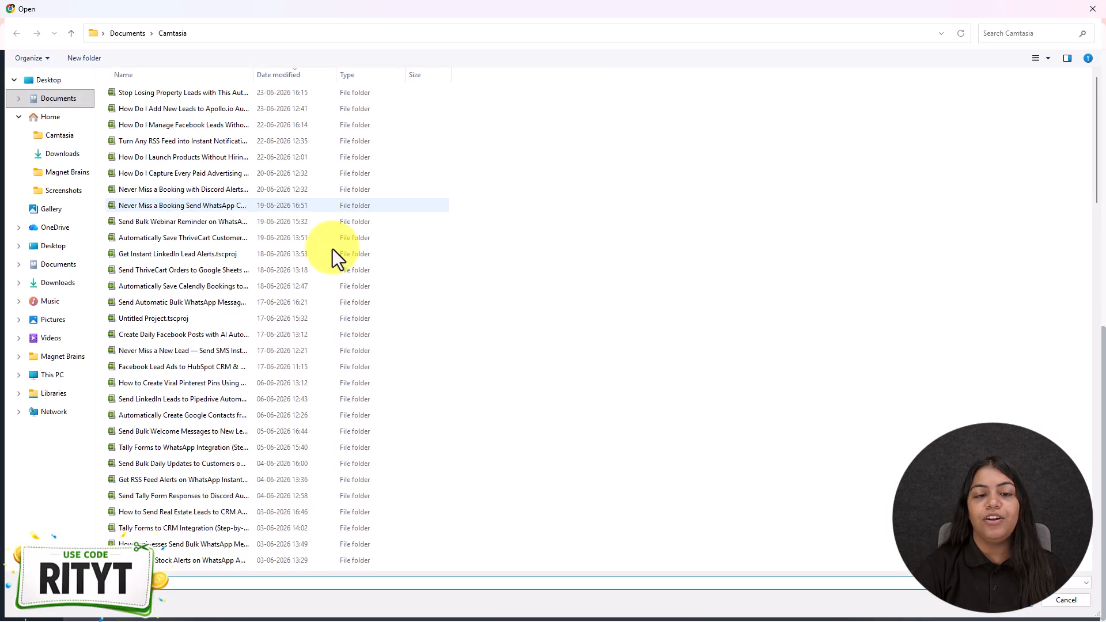
left_click(1091, 9)
left_click(738, 198)
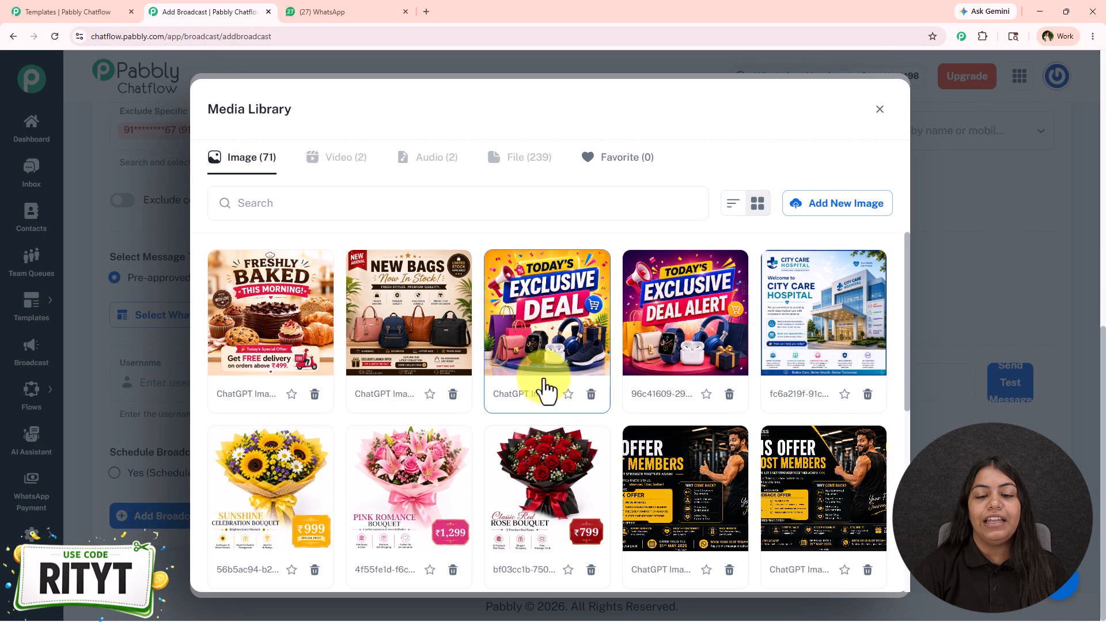
Insert the GlowMuse Cosmetics.png image from the media library as the template header and confirm the template selection
scroll(602, 519, "down", 6)
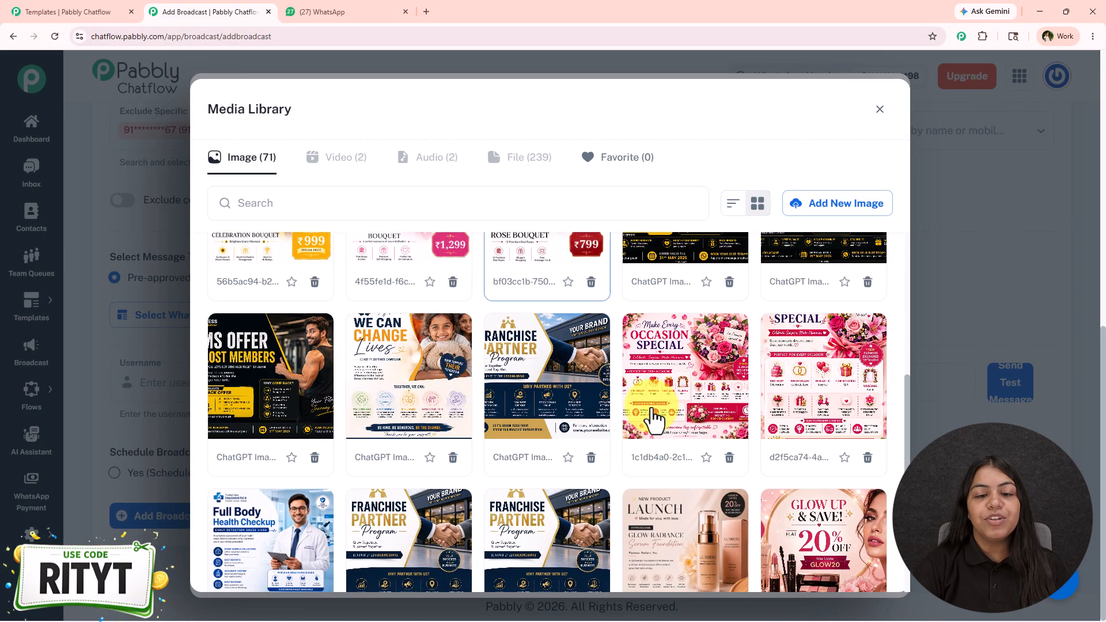
left_click(824, 473)
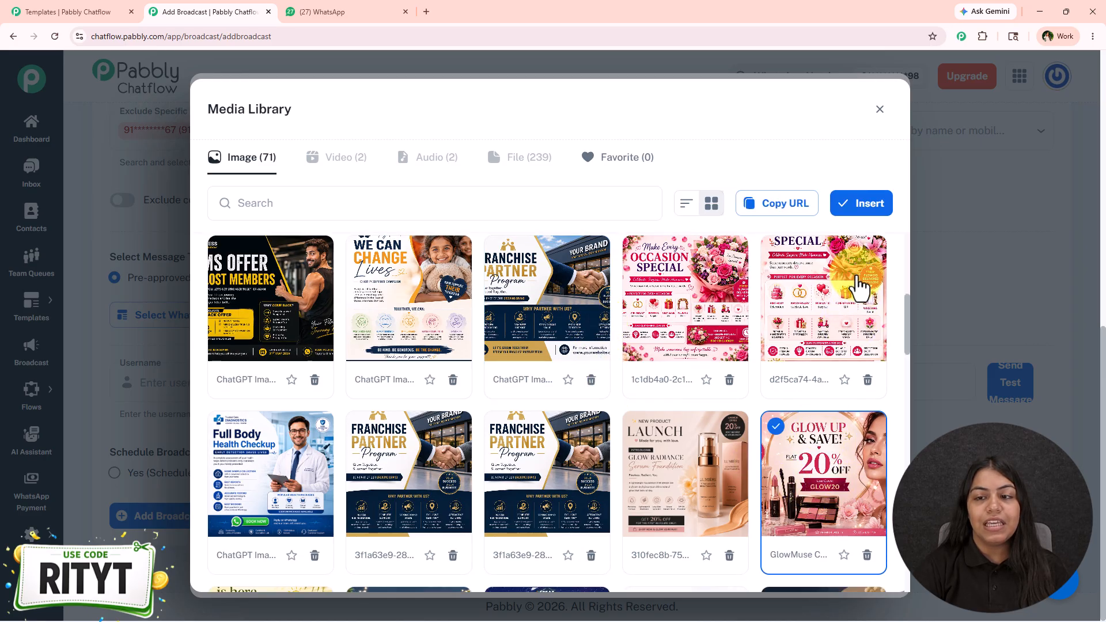
left_click(863, 205)
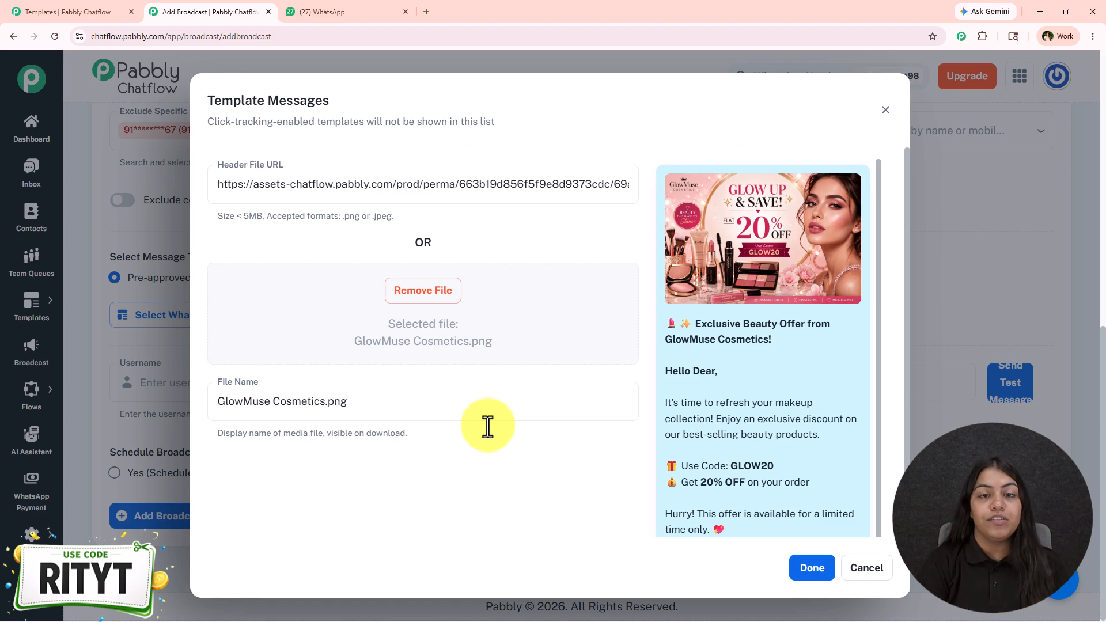
left_click_drag(222, 387, 295, 392)
left_click(448, 558)
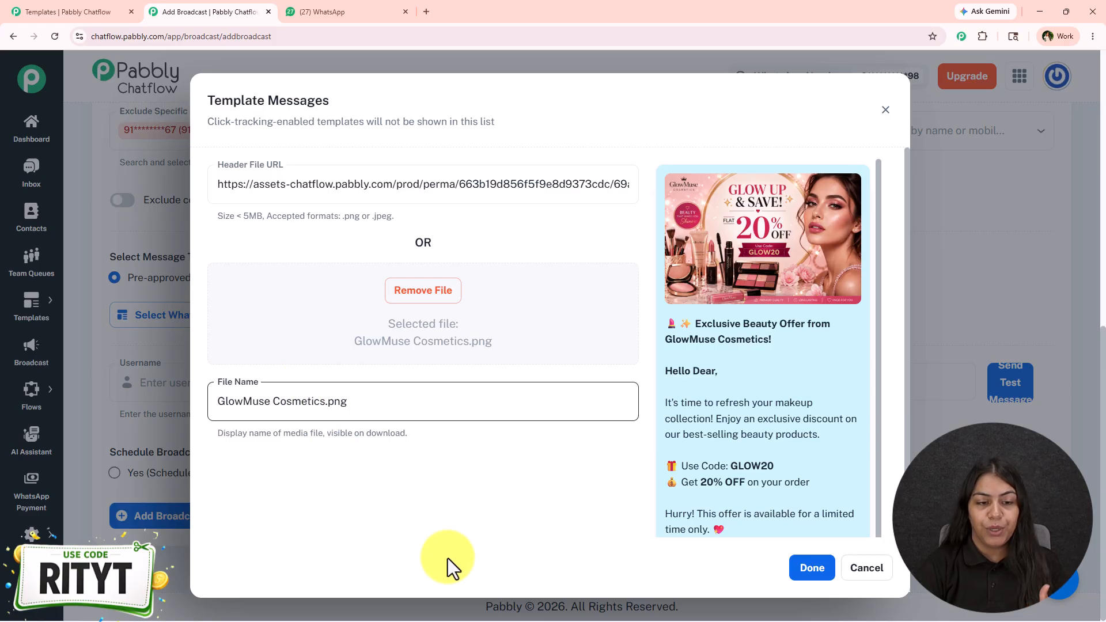
left_click(815, 578)
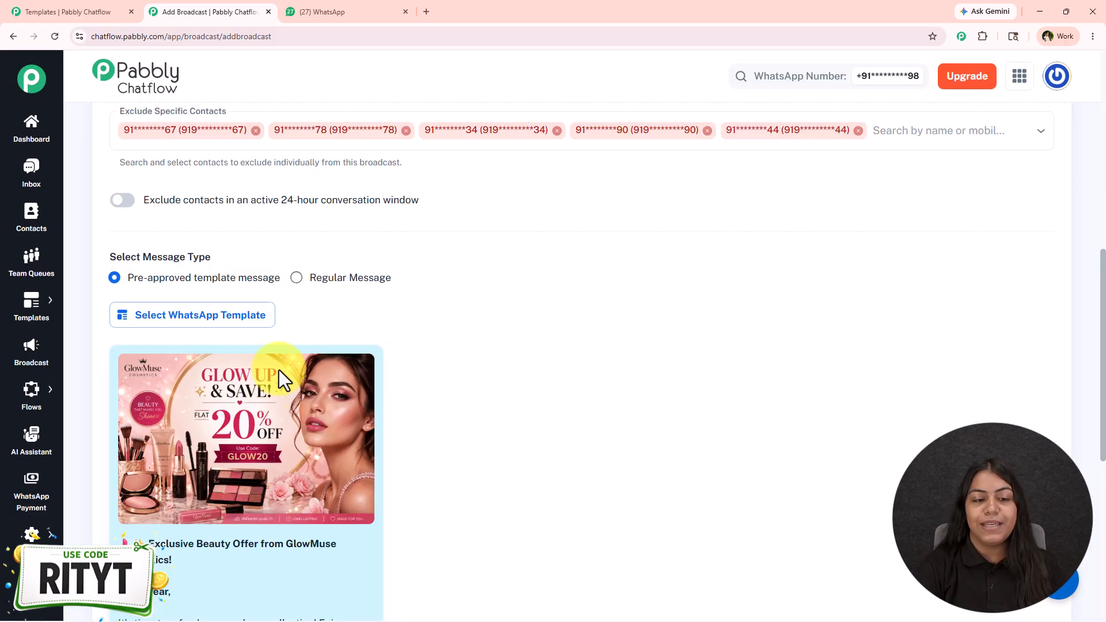
Send a test message using the username Test and the recipient's mobile number, and check the received message in WhatsApp
scroll(280, 374, "down", 5)
scroll(281, 380, "down", 3)
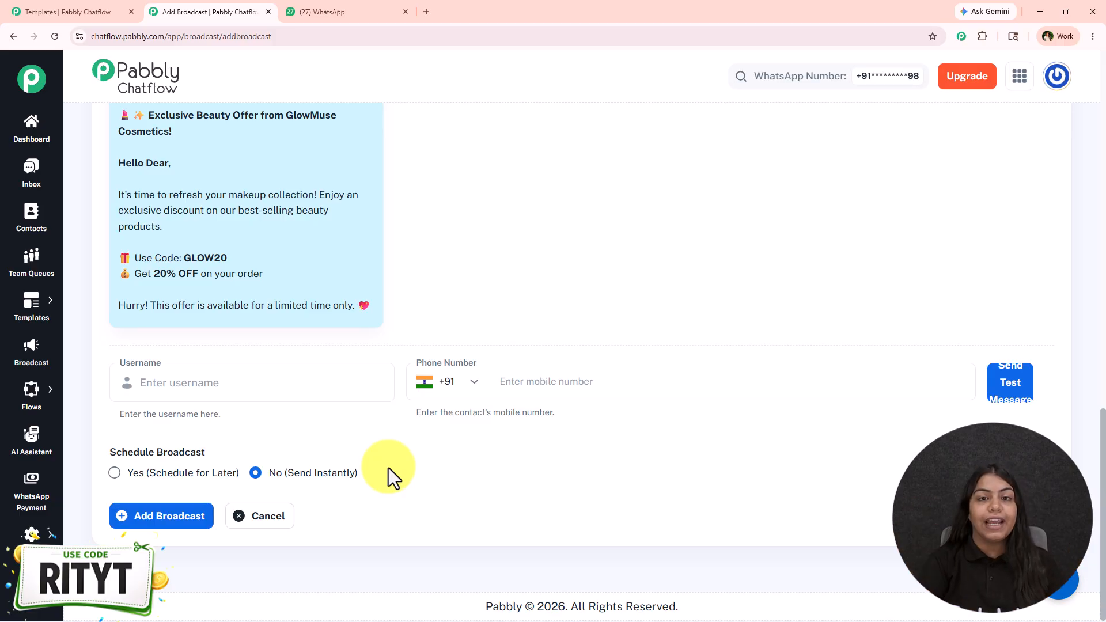
left_click(216, 381)
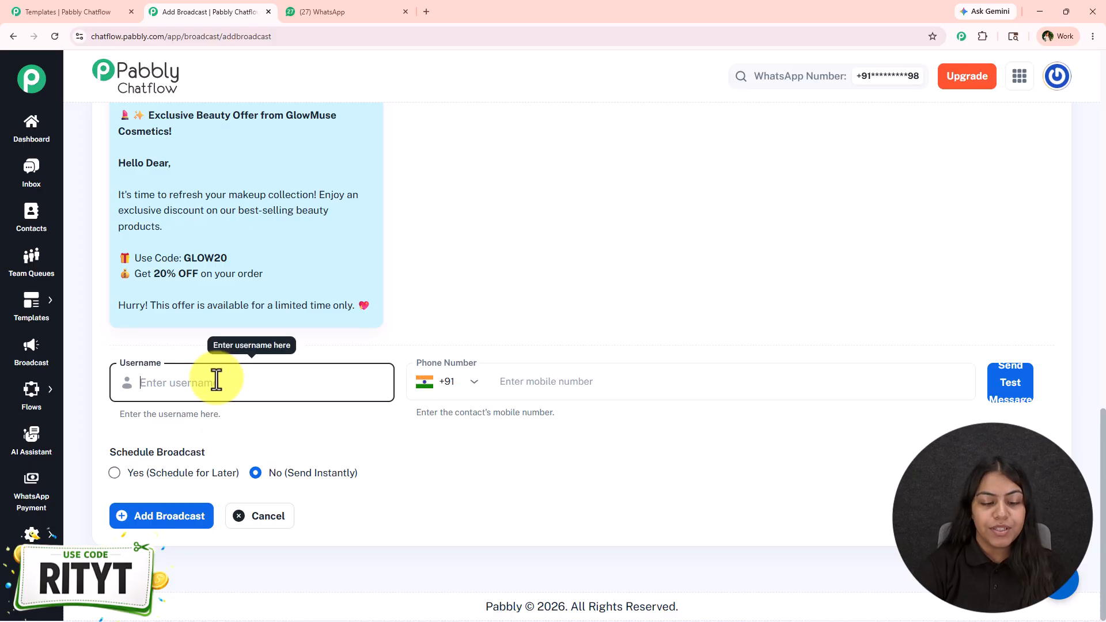
left_click(545, 389)
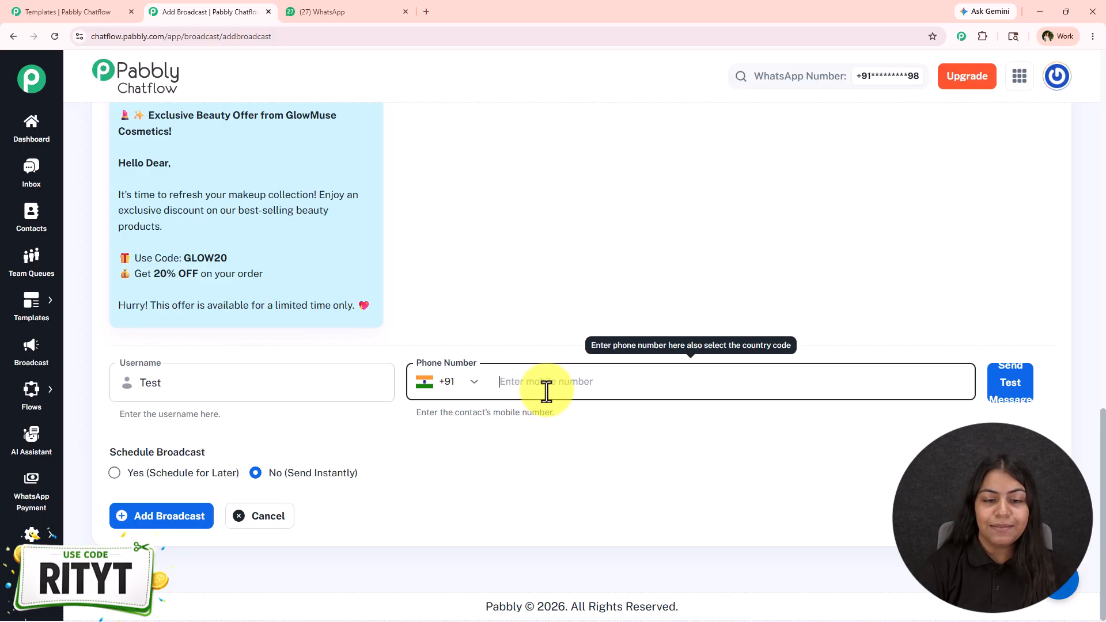
type("90")
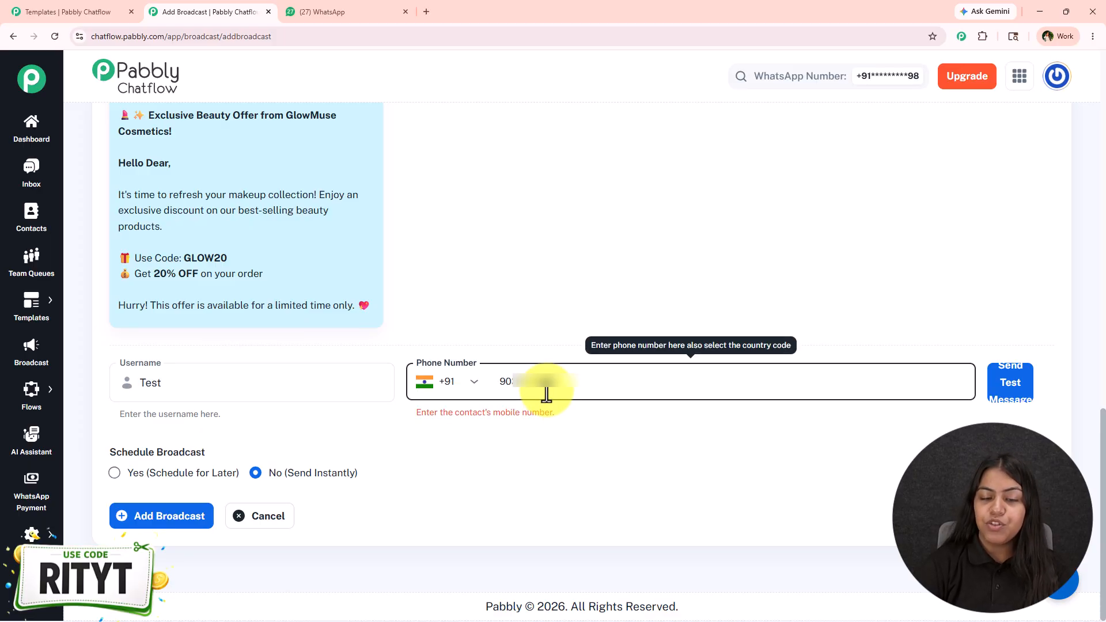
left_click(1011, 389)
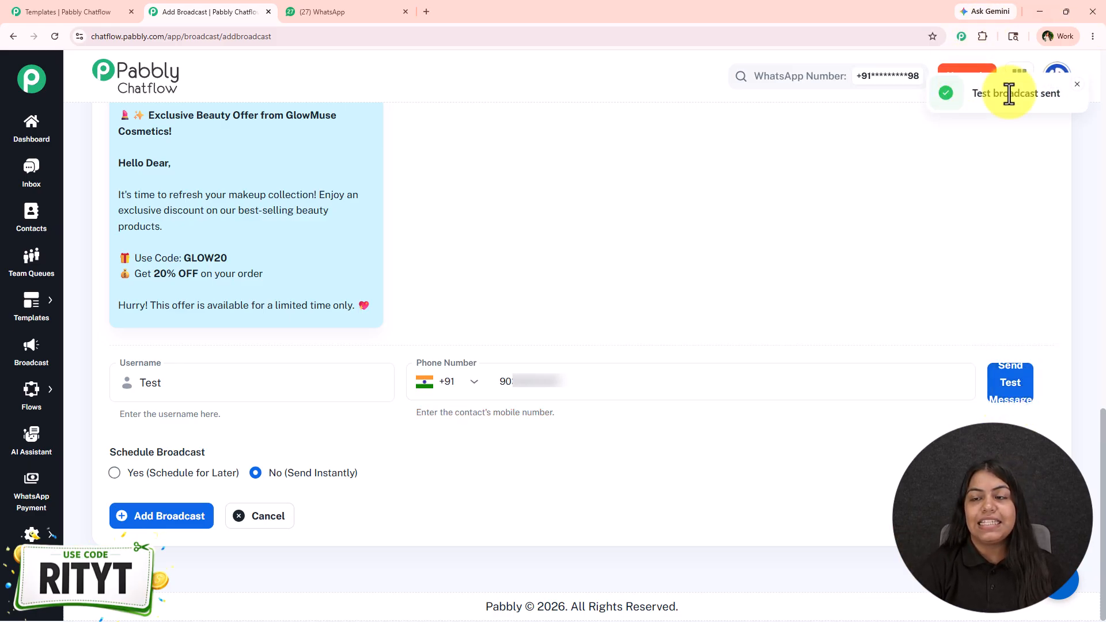
left_click(325, 11)
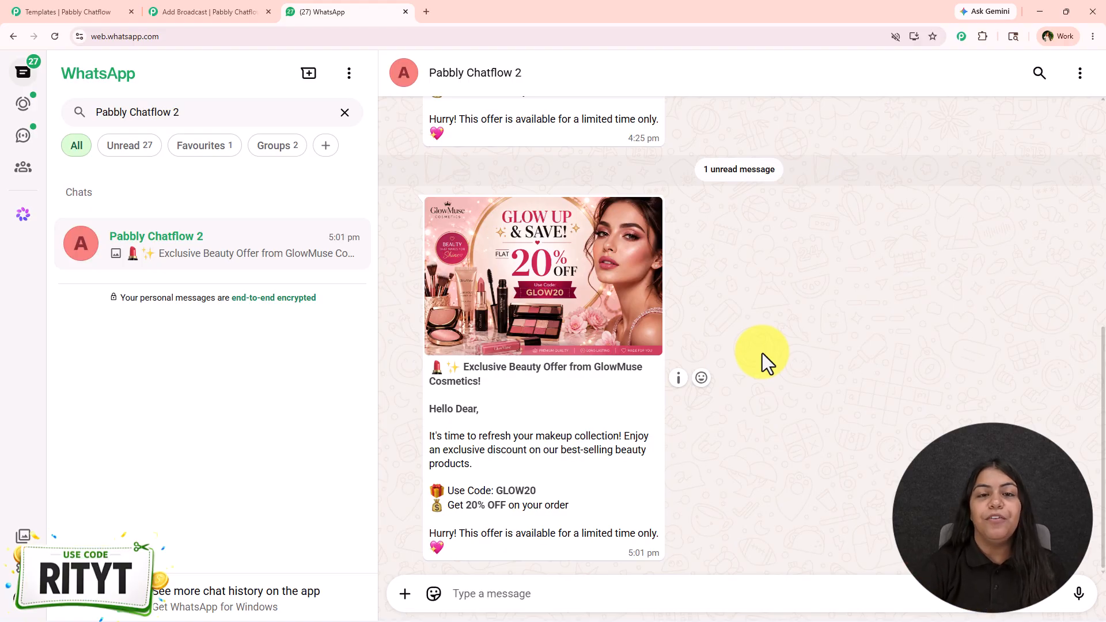
left_click(212, 11)
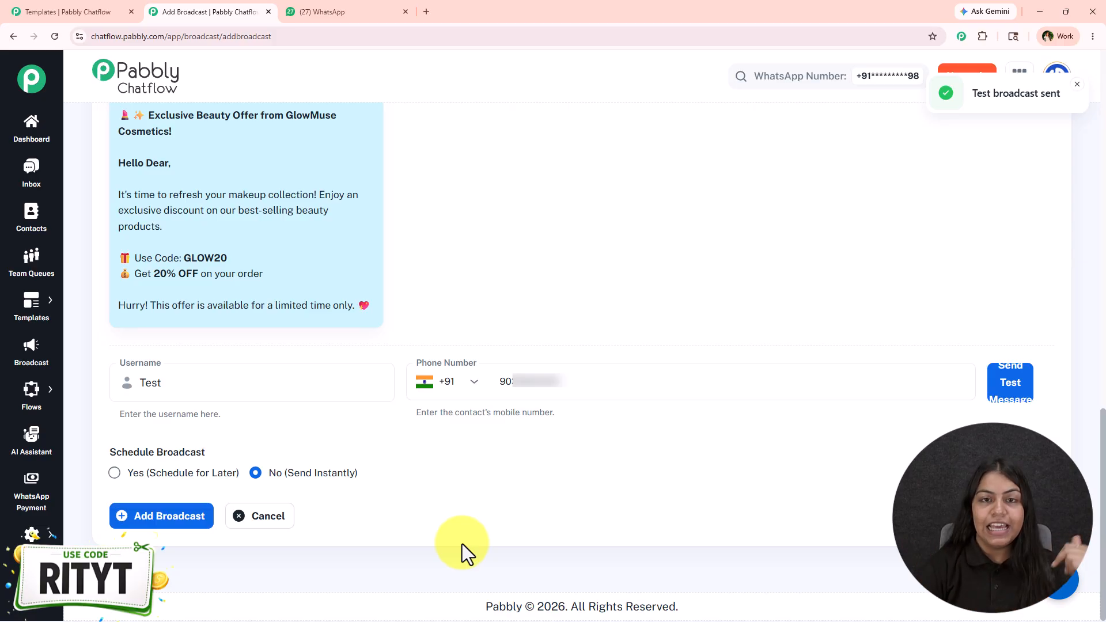
Try the schedule-for-later option and browse the months in its date and time picker without choosing a date
left_click(147, 473)
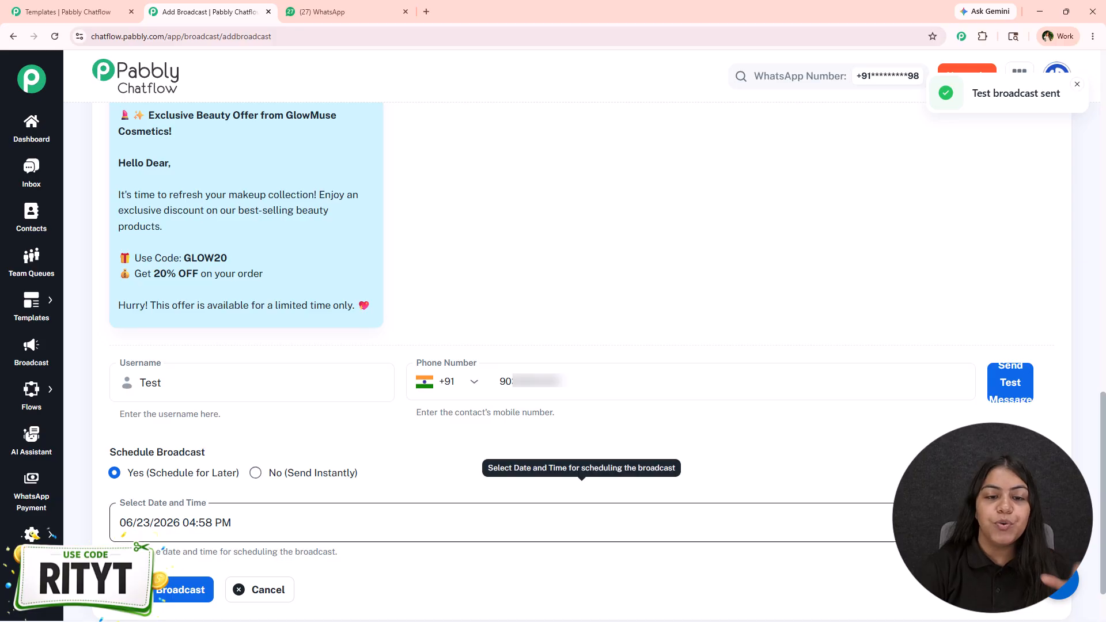
left_click(1038, 523)
left_click(320, 228)
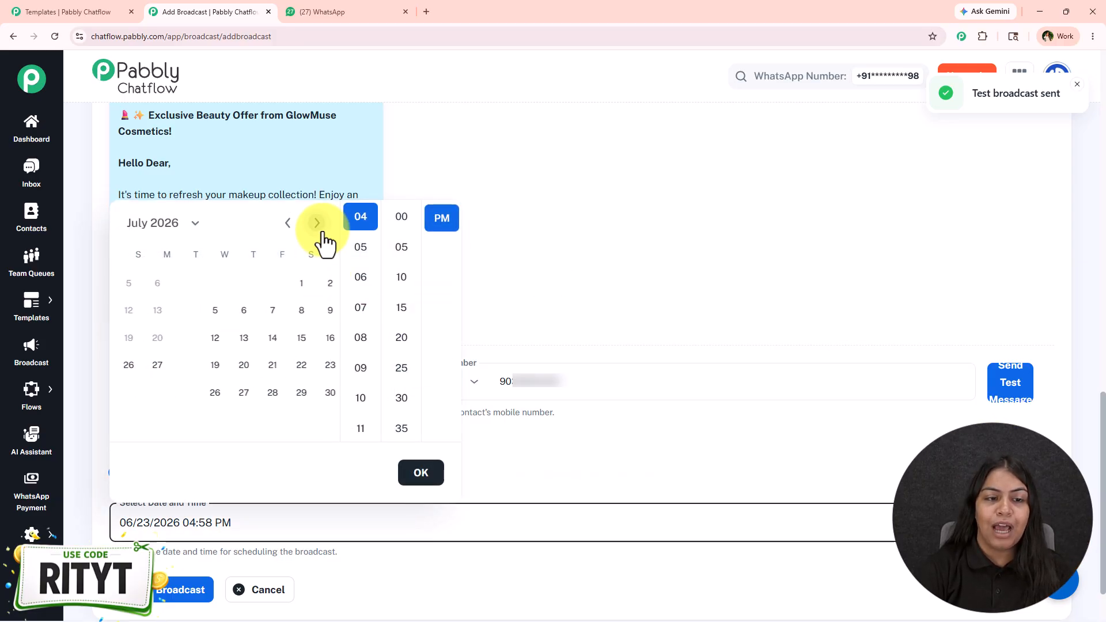
left_click(316, 223)
left_click(316, 223)
left_click(646, 346)
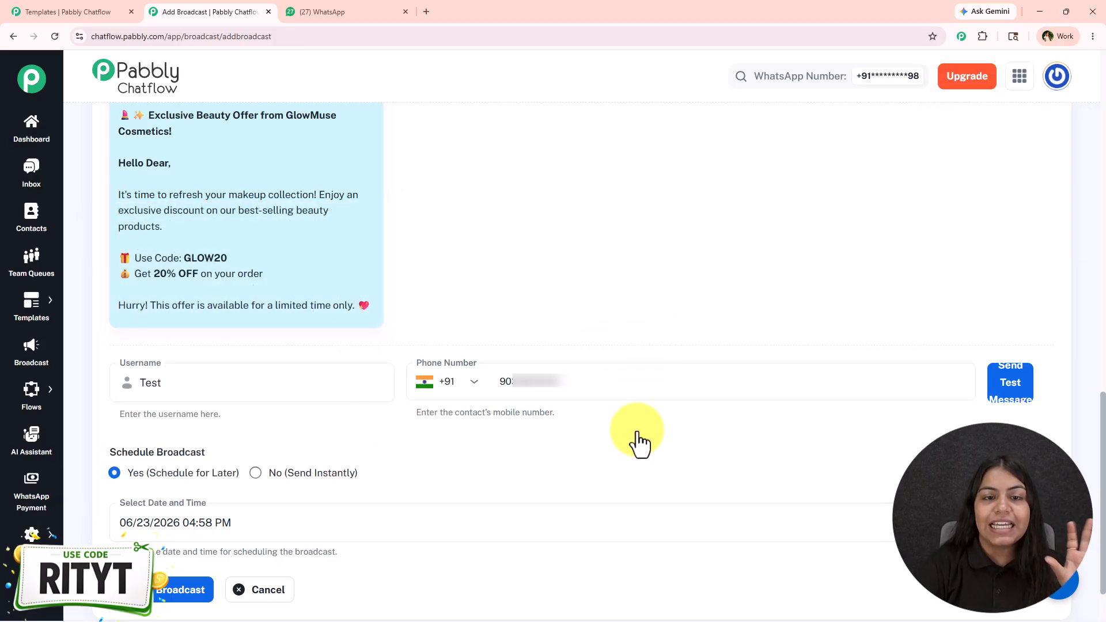
scroll(639, 443, "down", 1)
Set the broadcast to send instantly, add it, and check the status of GLOW20 in the campaign list
left_click(283, 473)
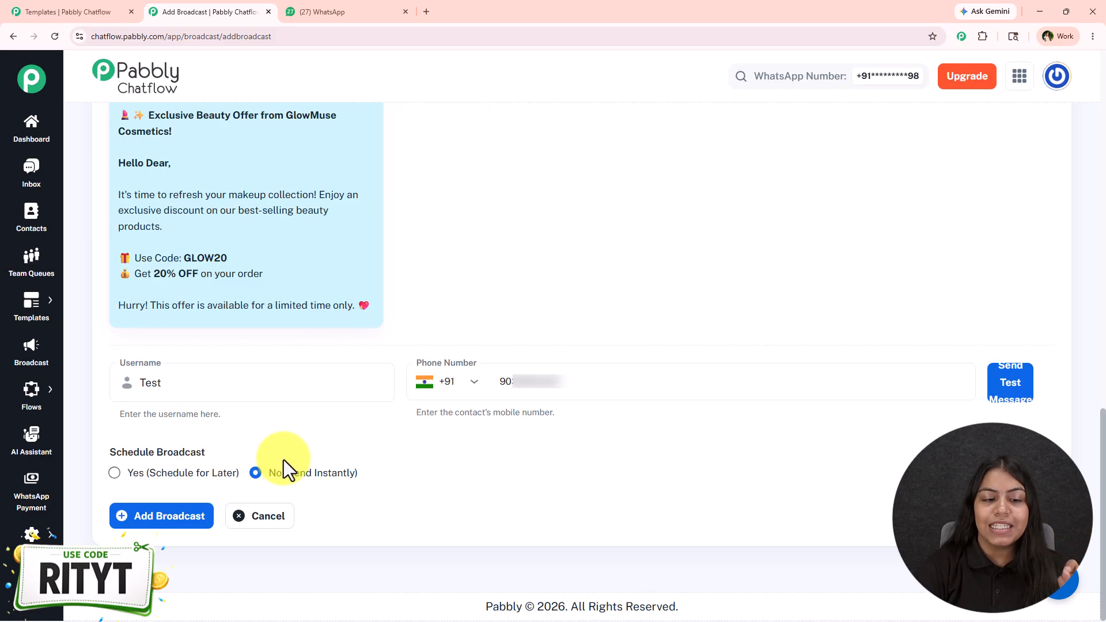
left_click(177, 529)
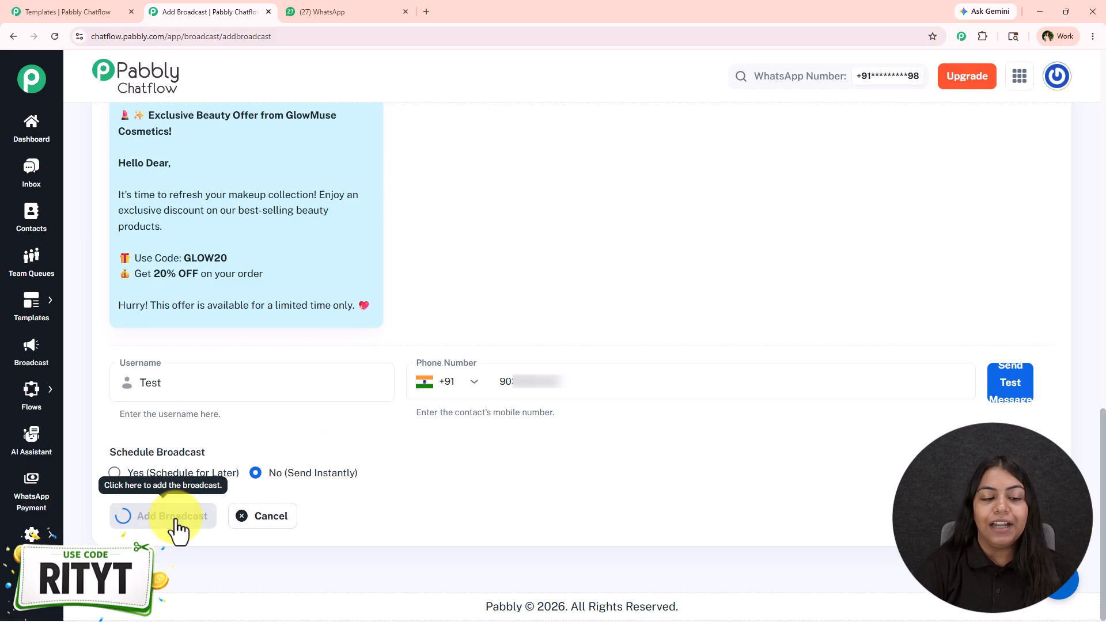
scroll(259, 490, "down", 3)
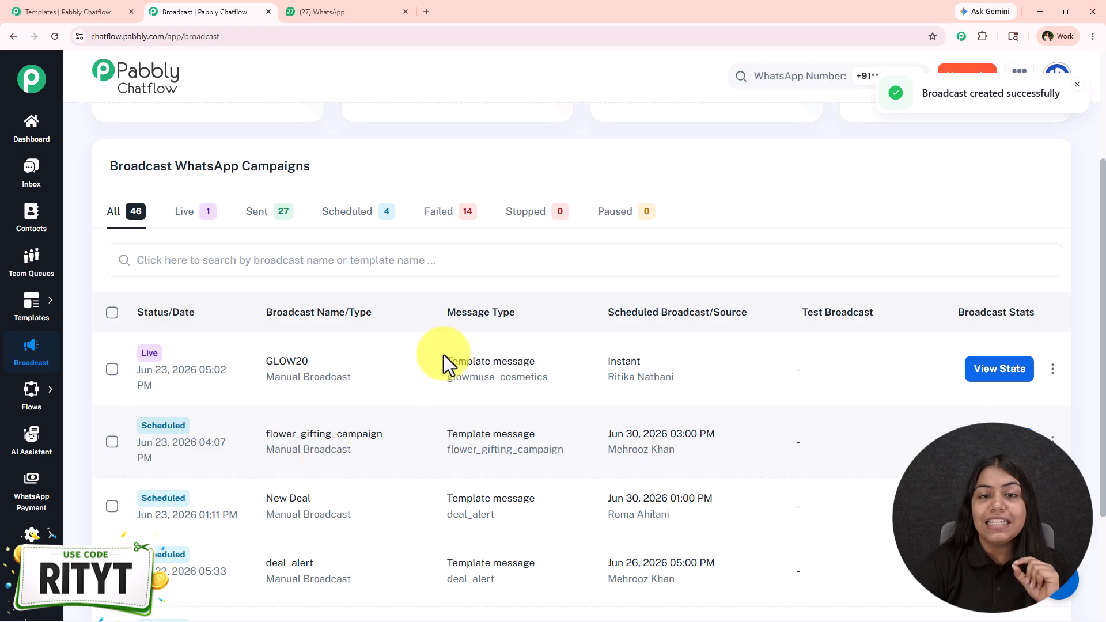
left_click_drag(140, 352, 174, 361)
left_click(208, 375)
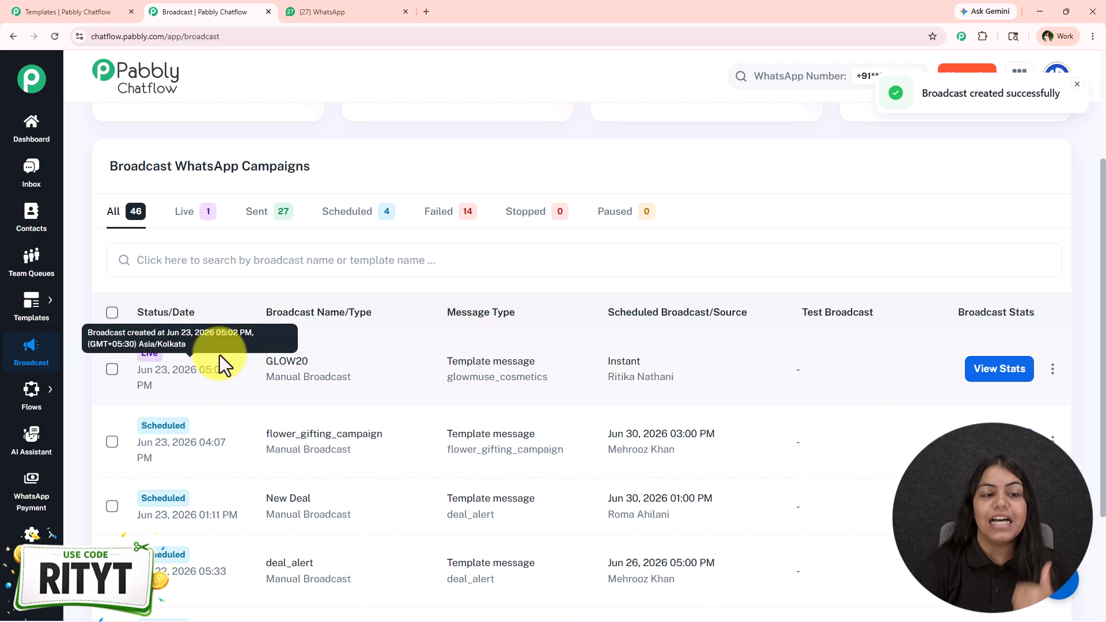
View the sent broadcasts, return to the full list, and review the delivery statistics of the GLOW20 broadcast
left_click(251, 225)
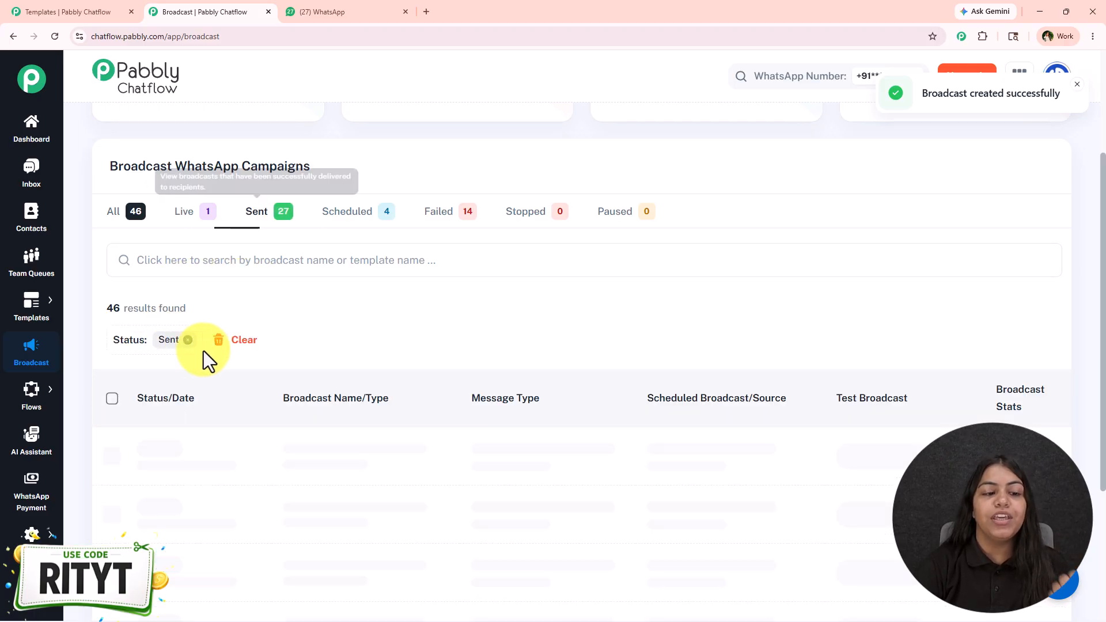
left_click(121, 214)
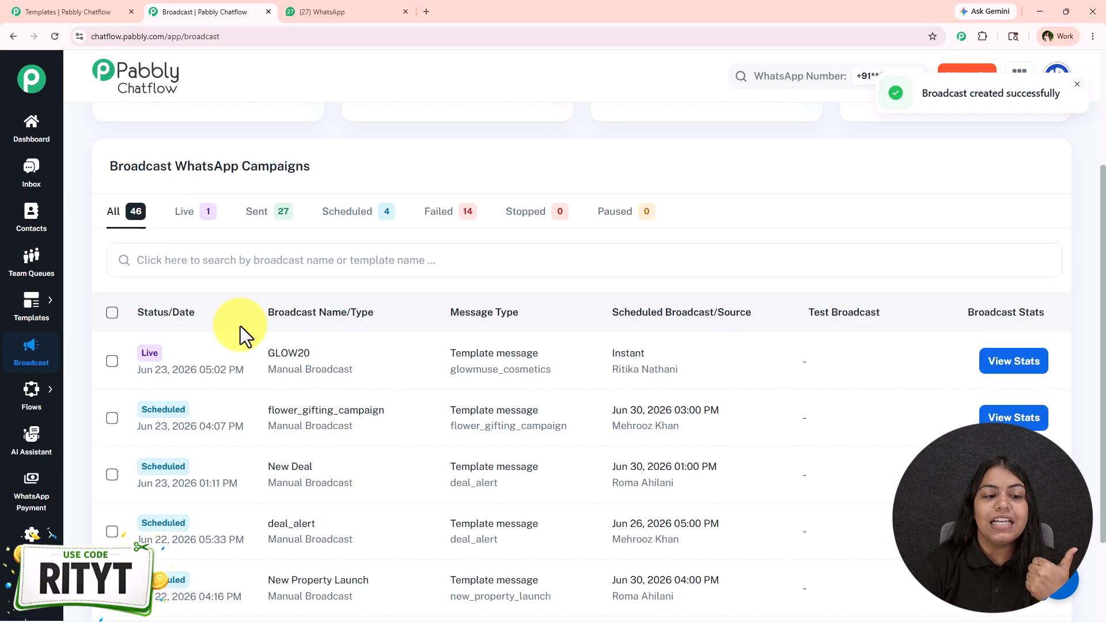
left_click(1001, 364)
scroll(934, 388, "down", 4)
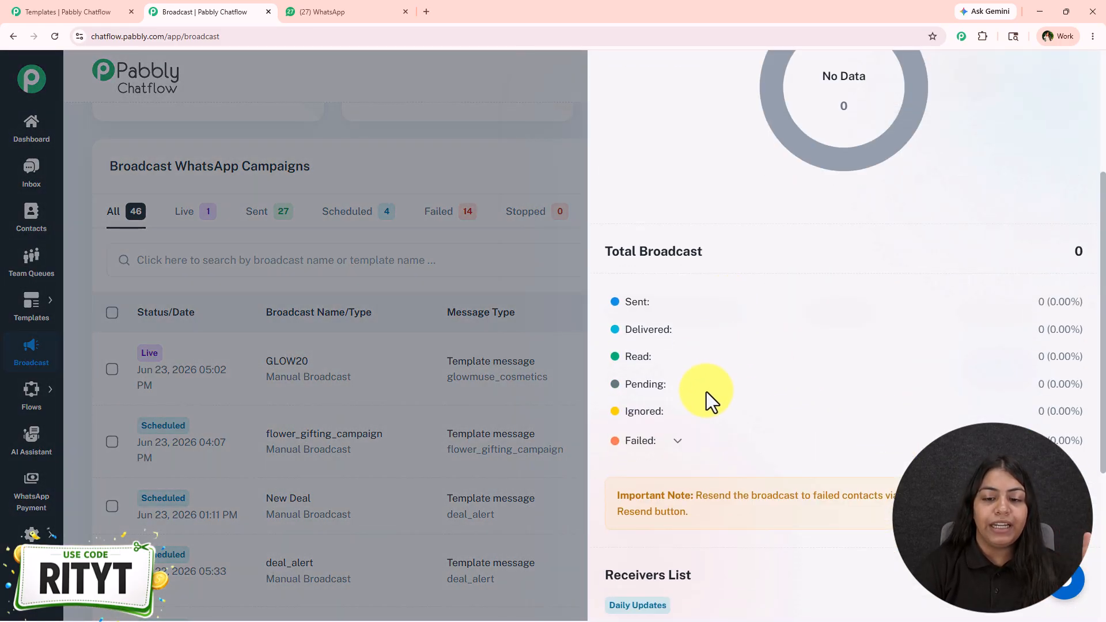
scroll(1028, 167, "up", 5)
left_click(1087, 91)
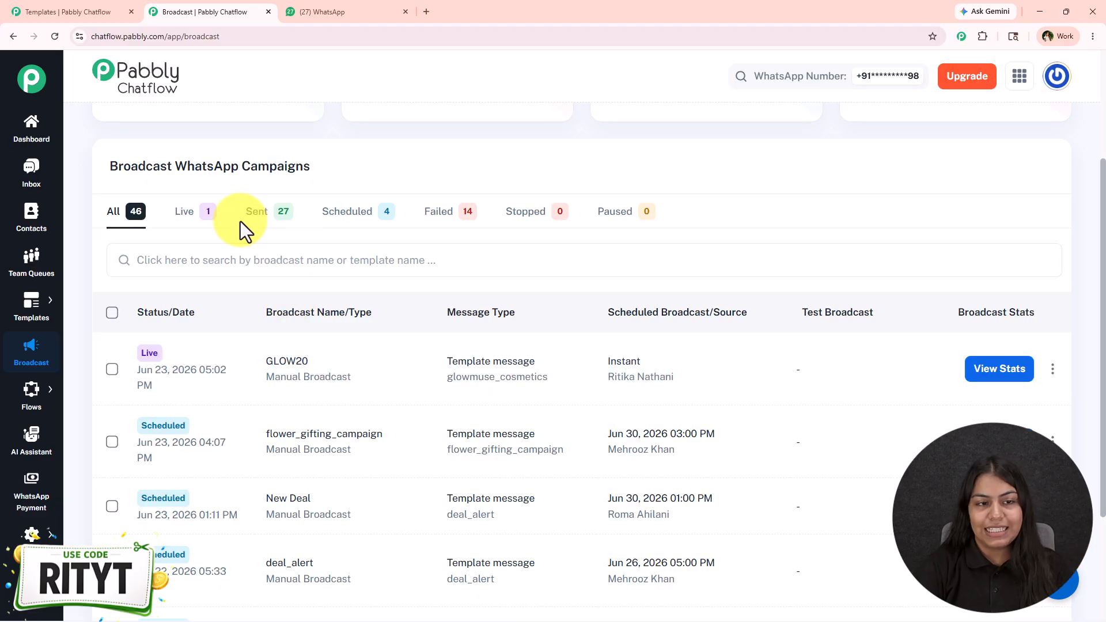
Filter the campaigns by sent and by live status, and return to the list of all broadcasts
left_click(254, 215)
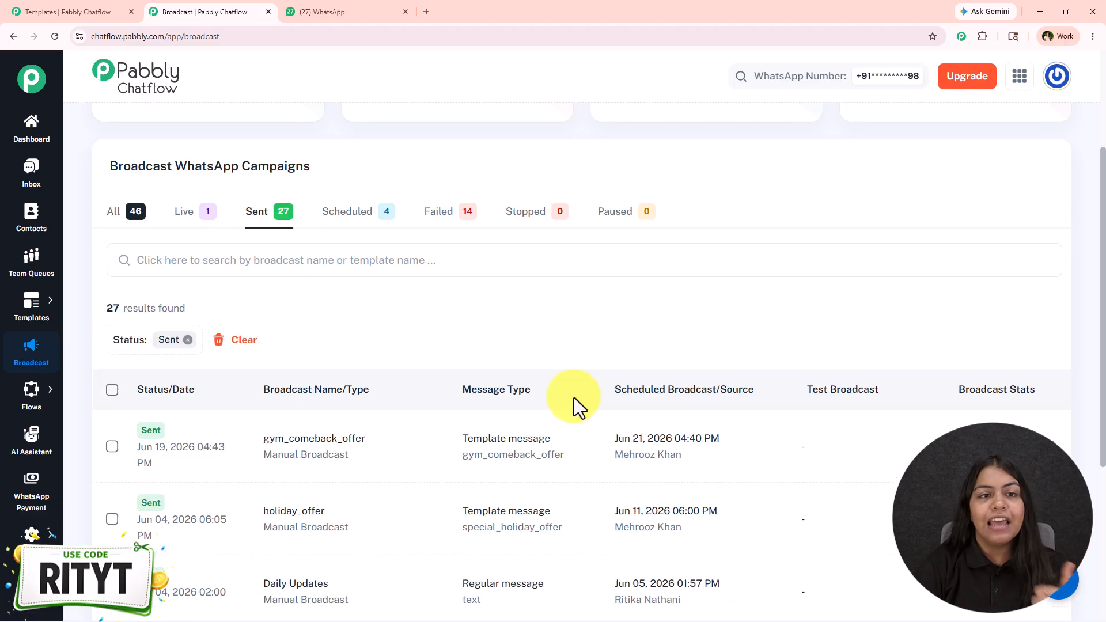
left_click(181, 213)
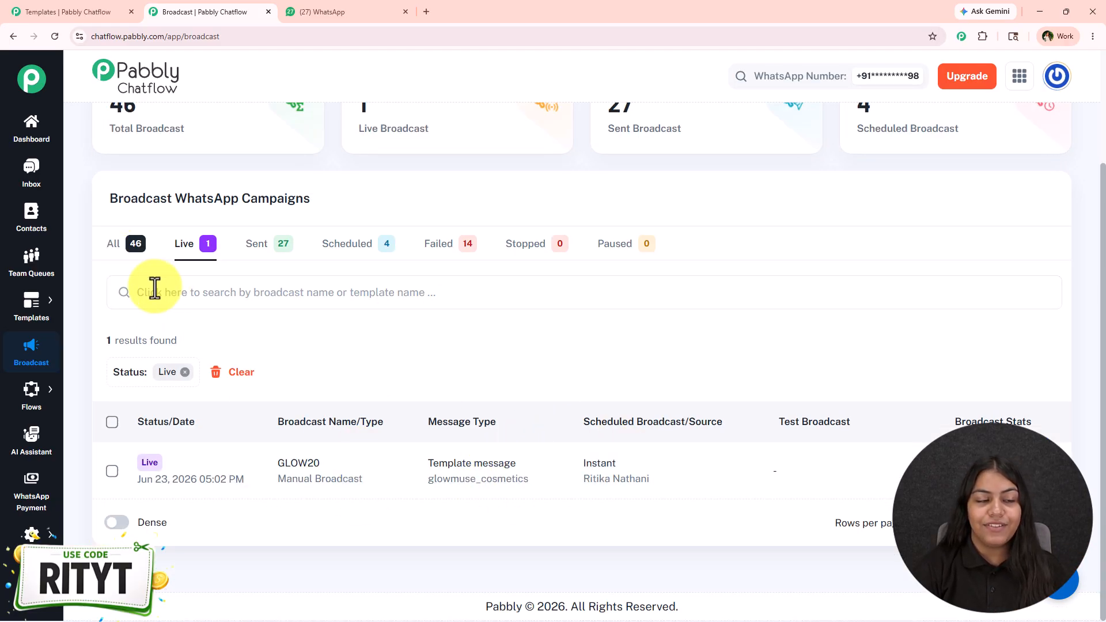
left_click(110, 242)
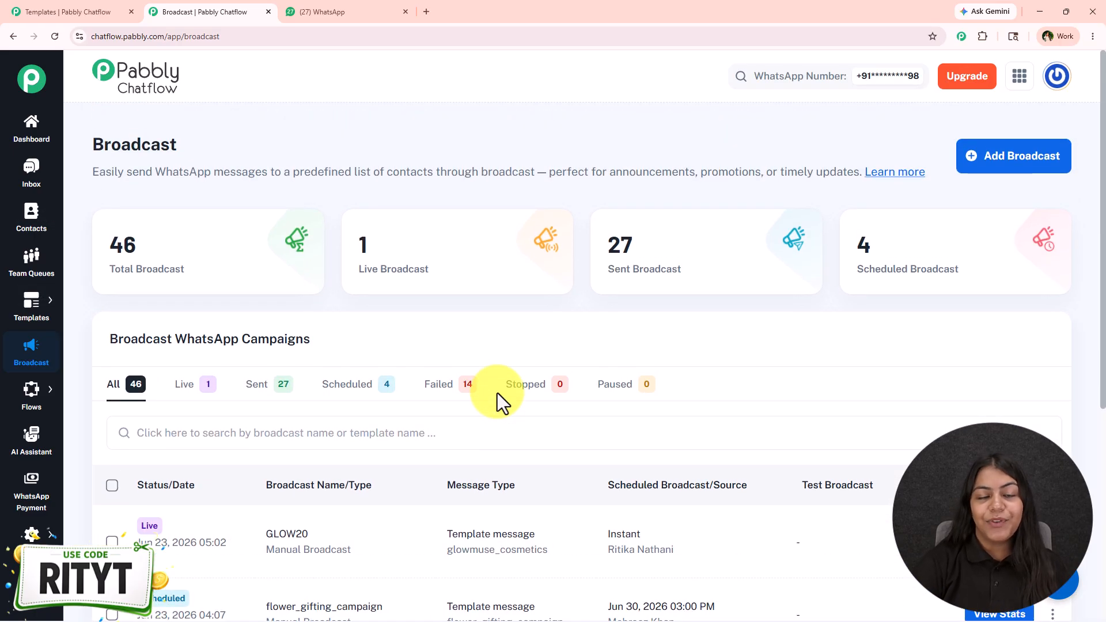